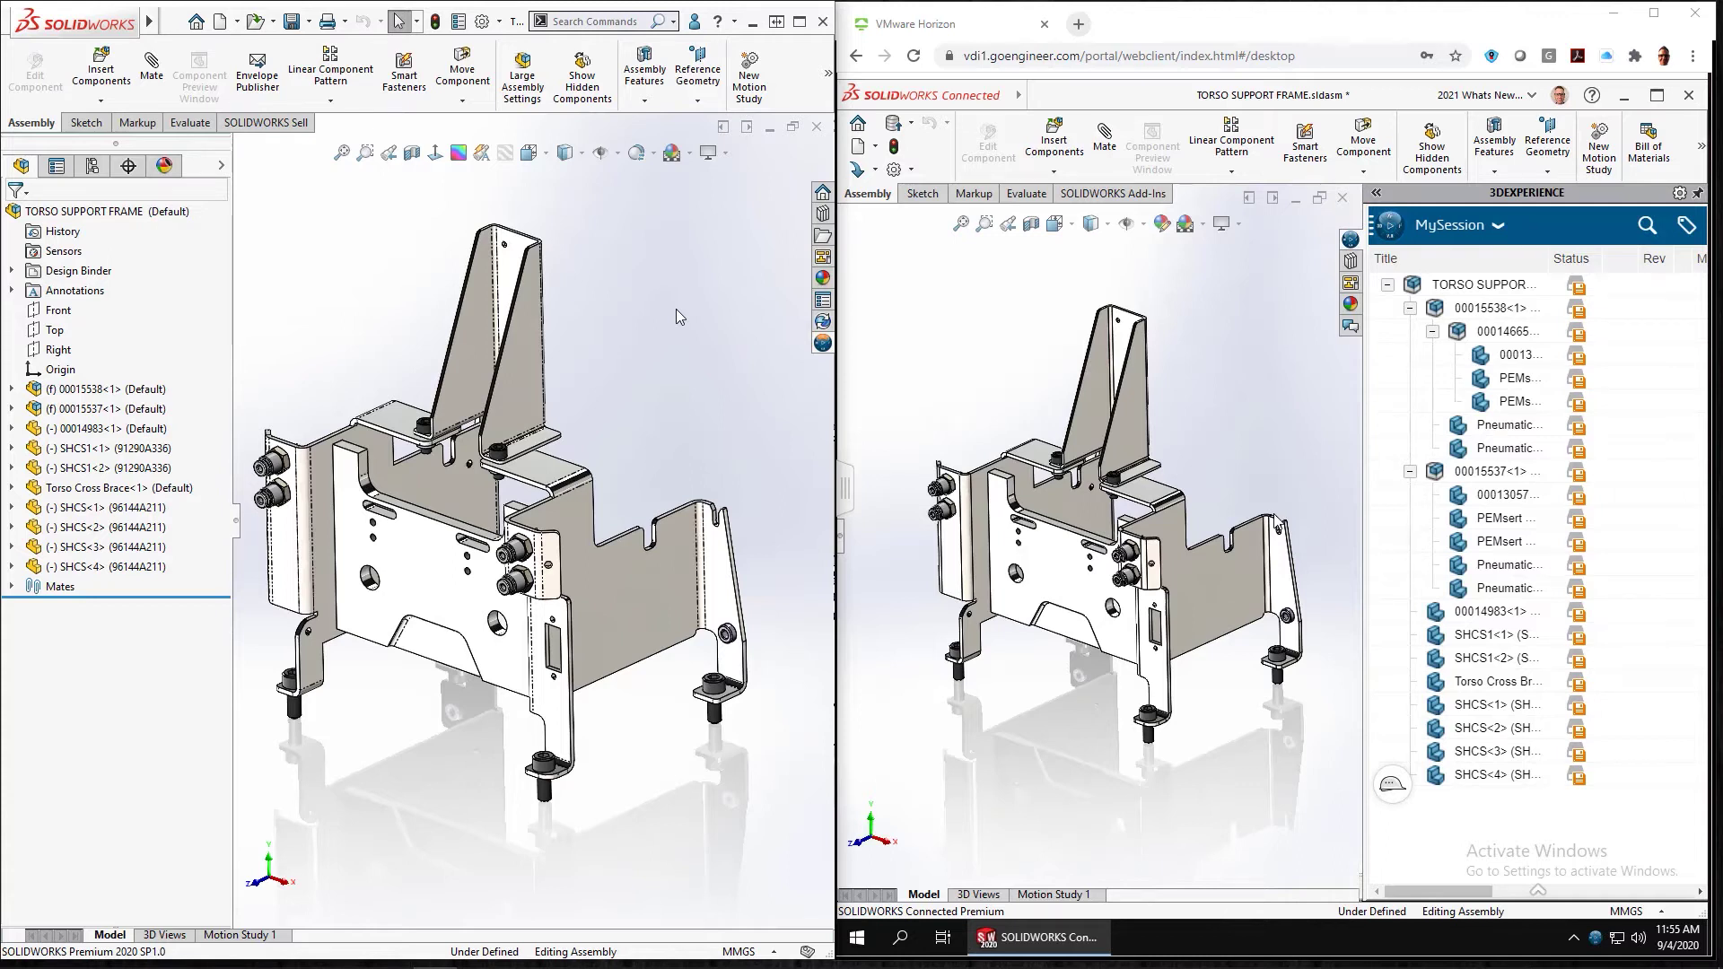
Maximize SOLIDWORKS and enable the 3DEXPERIENCE PLM Services add-in
{"action": "left_click", "coordinate": [800, 21]}
{"action": "left_click", "coordinate": [498, 14]}
{"action": "left_click", "coordinate": [516, 79]}
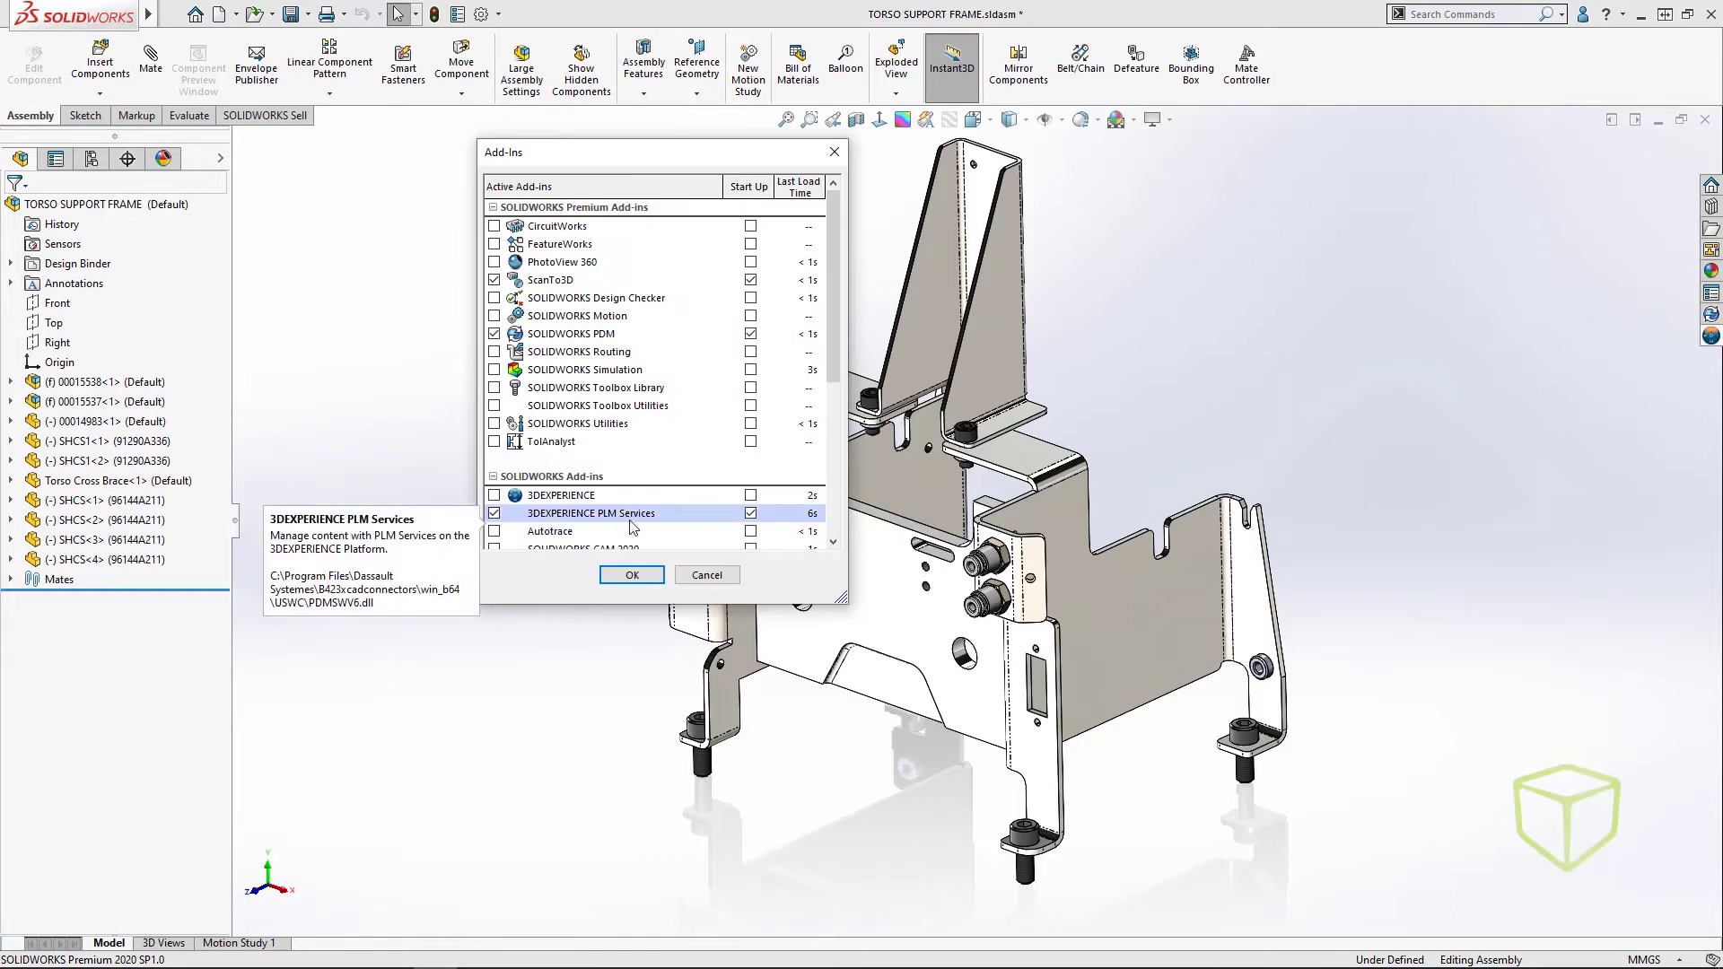
{"action": "left_click", "coordinate": [632, 574]}
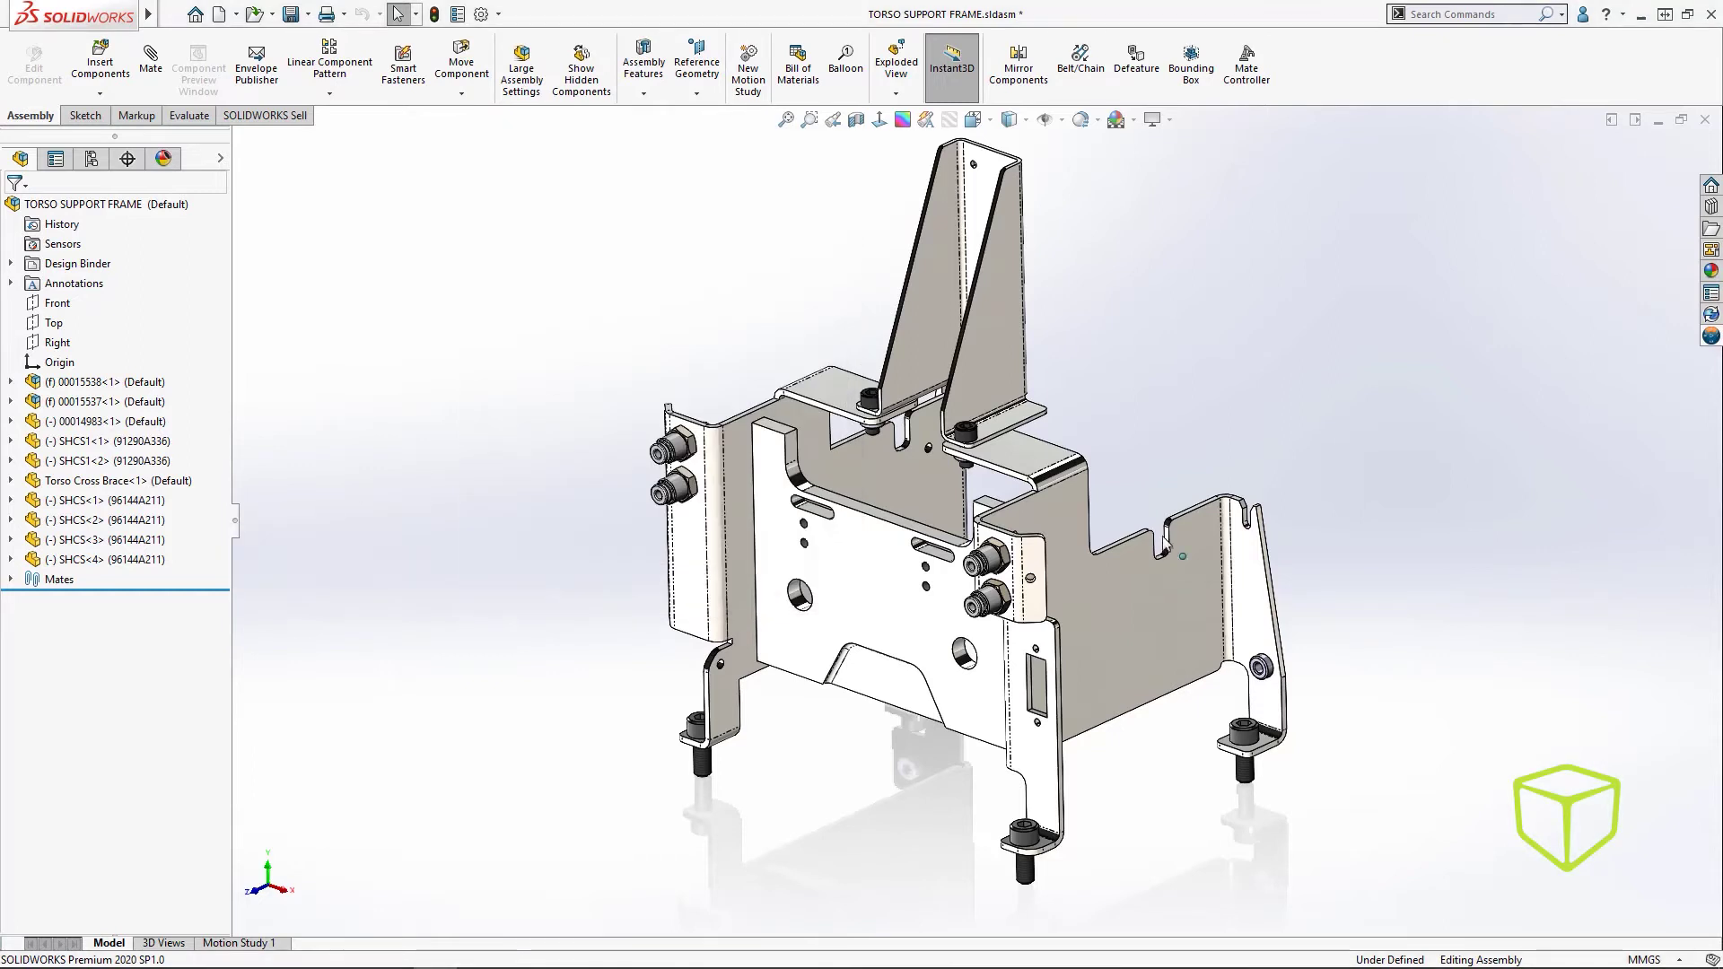
Connect to 3DEXPERIENCE, log in, and choose the 2021 Whats New - Cloud Design space
{"action": "left_click", "coordinate": [1711, 339]}
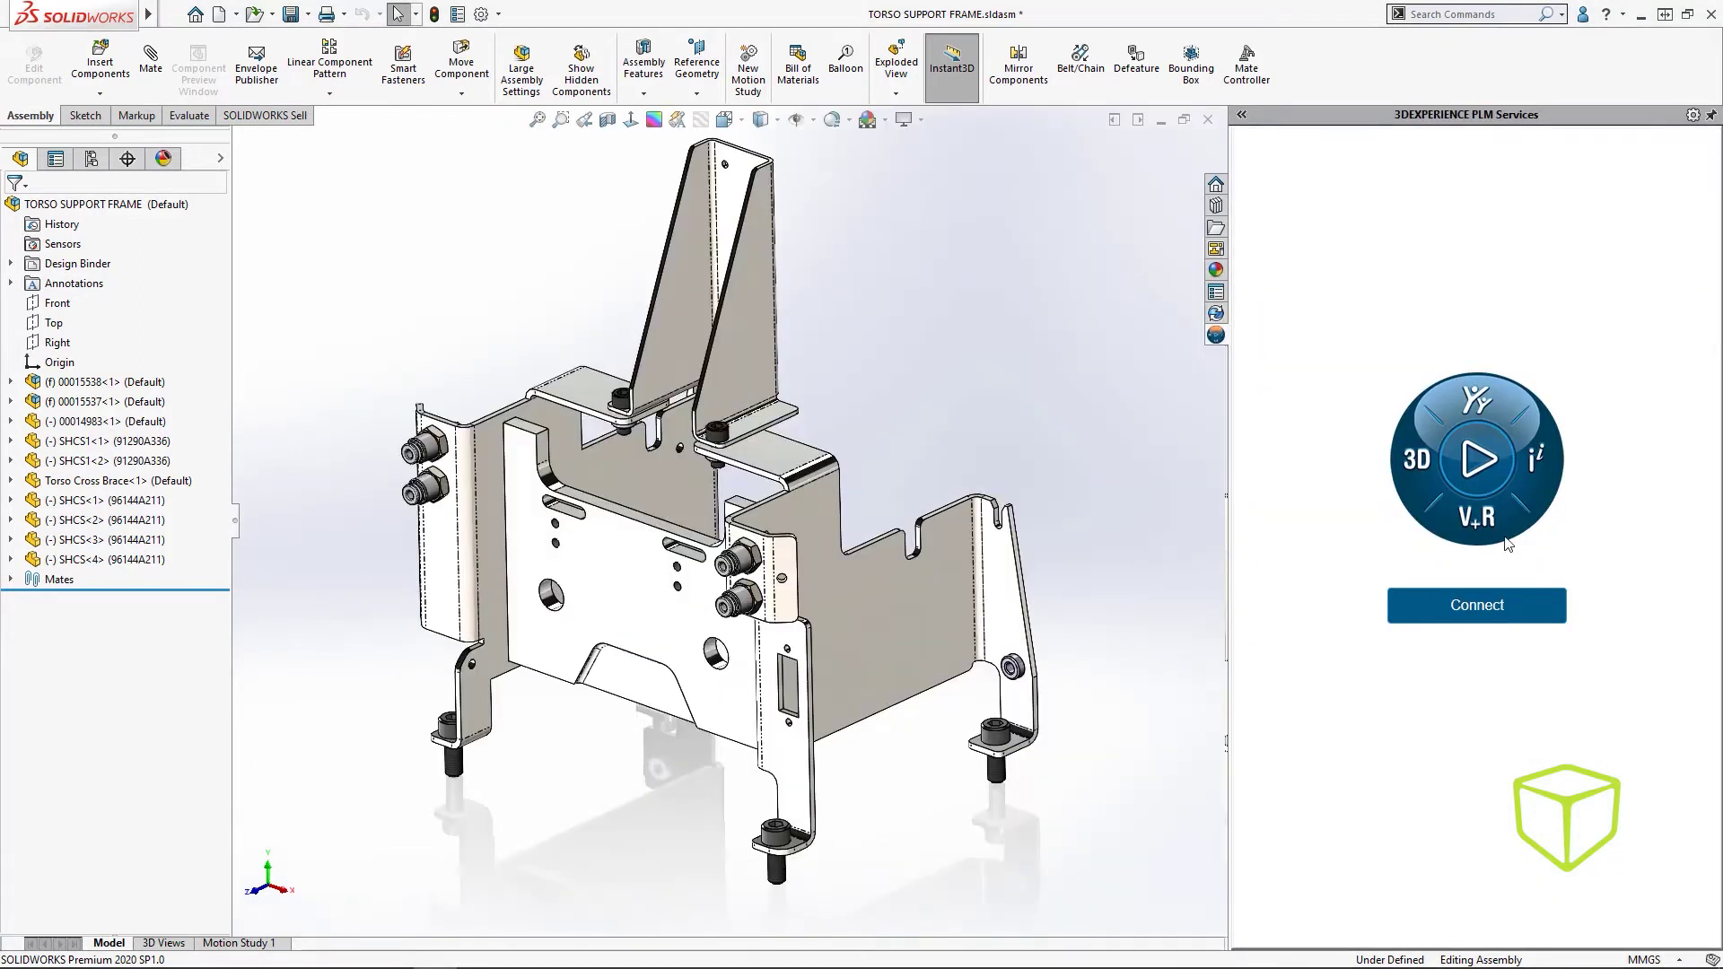
{"action": "left_click", "coordinate": [1488, 608]}
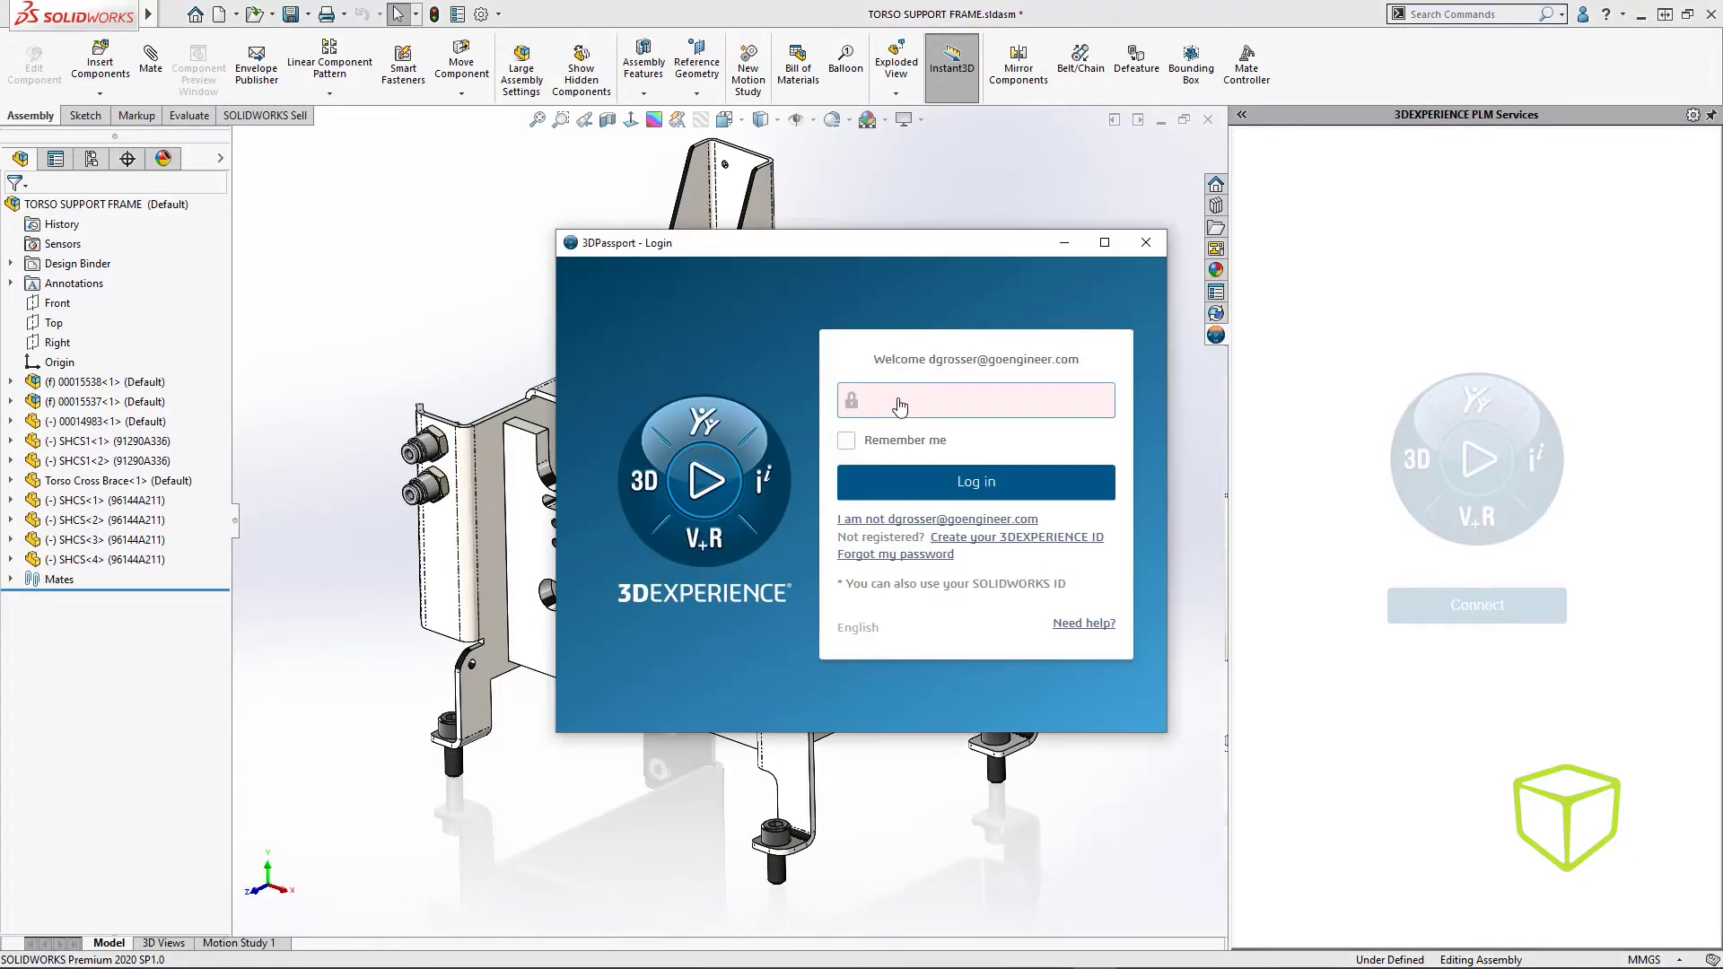
{"action": "left_click", "coordinate": [1011, 489]}
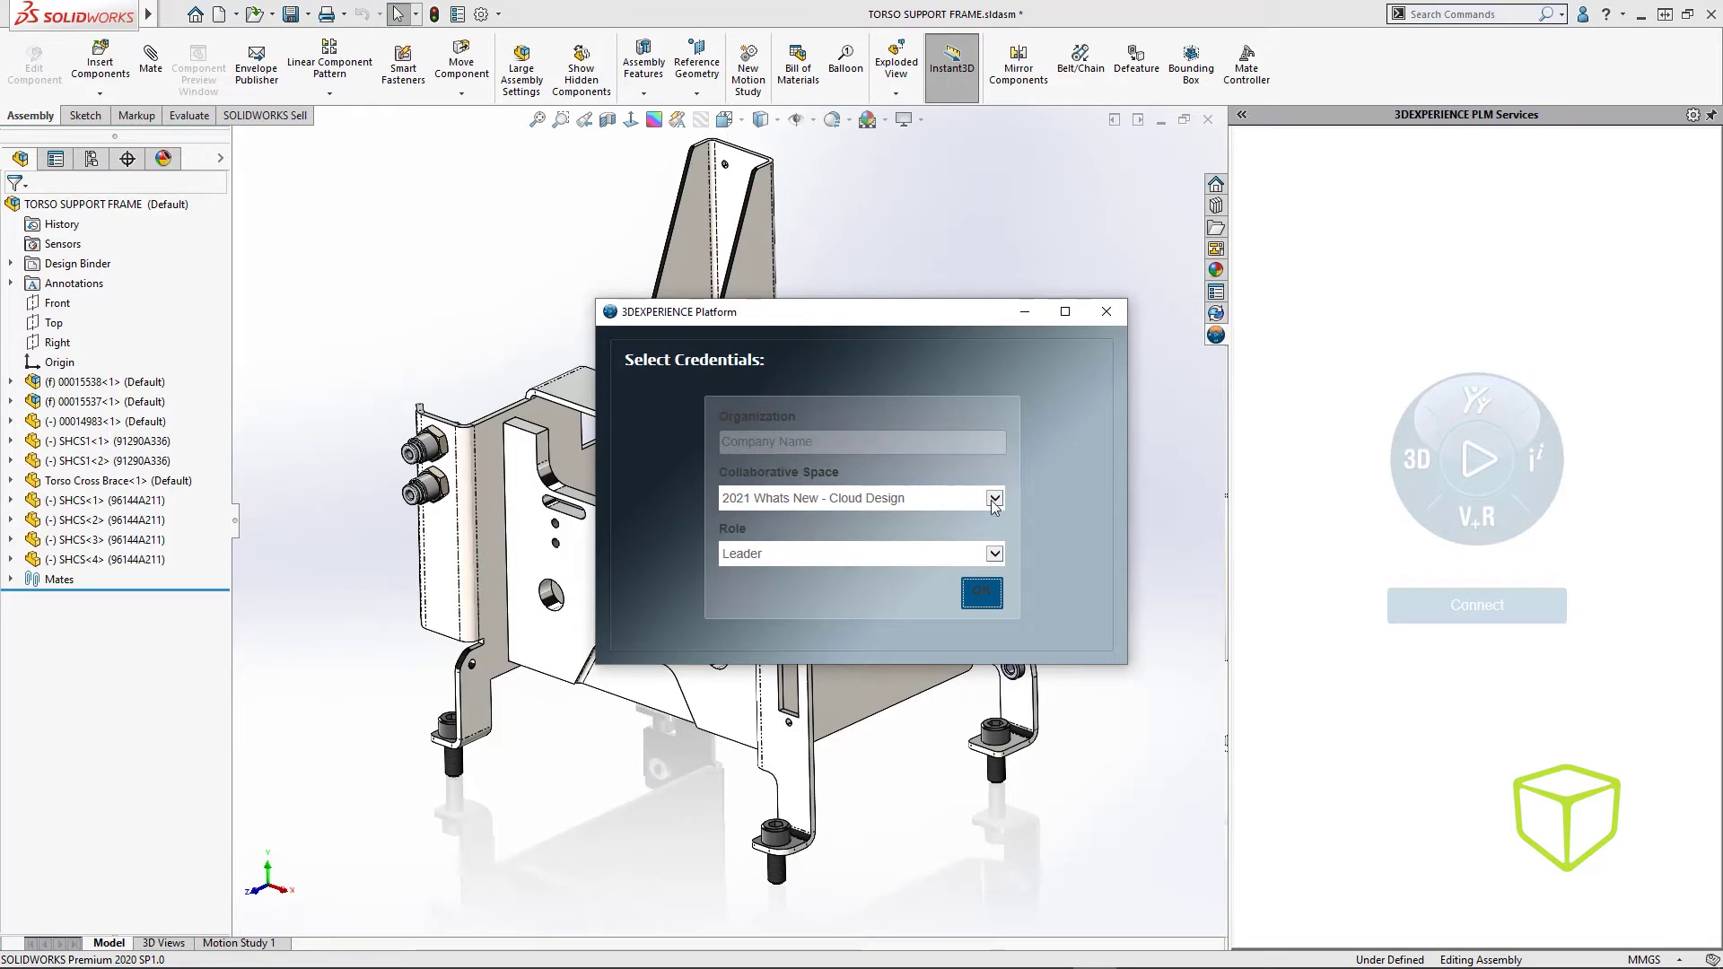
{"action": "left_click", "coordinate": [994, 499]}
{"action": "left_click", "coordinate": [991, 499]}
{"action": "left_click", "coordinate": [982, 591]}
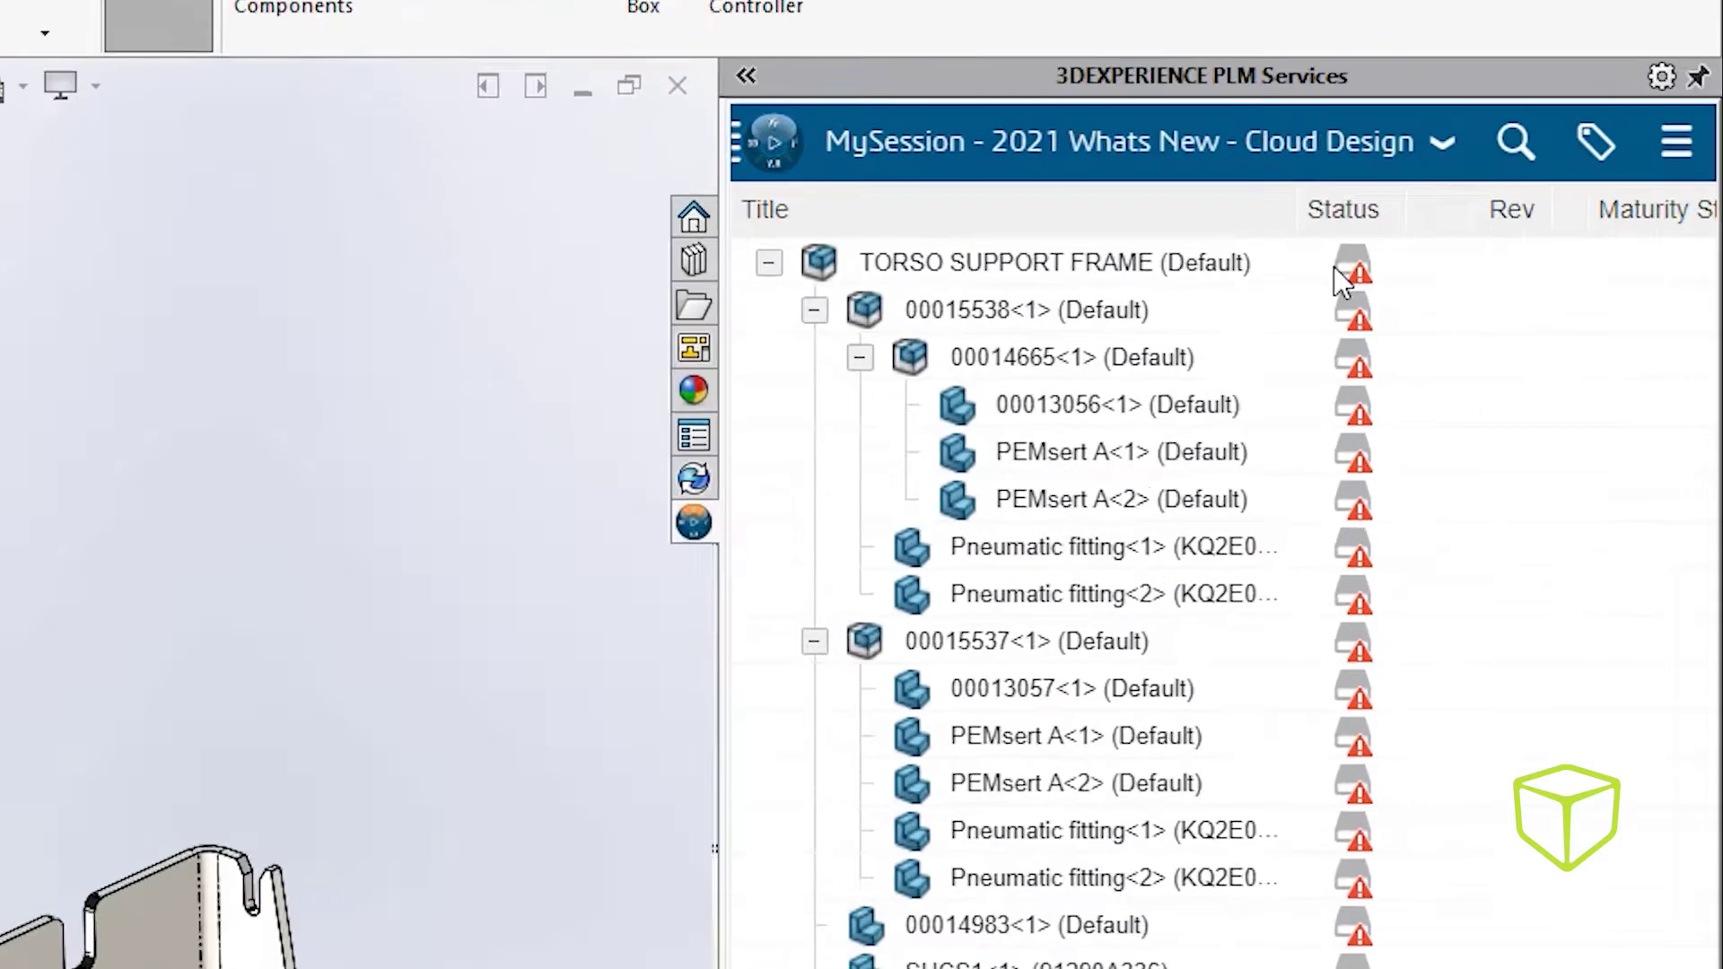
Save the TORSO SUPPORT FRAME assembly and parts to 3DEXPERIENCE, copying files into MyWork
{"action": "mouse_move", "coordinate": [1529, 209]}
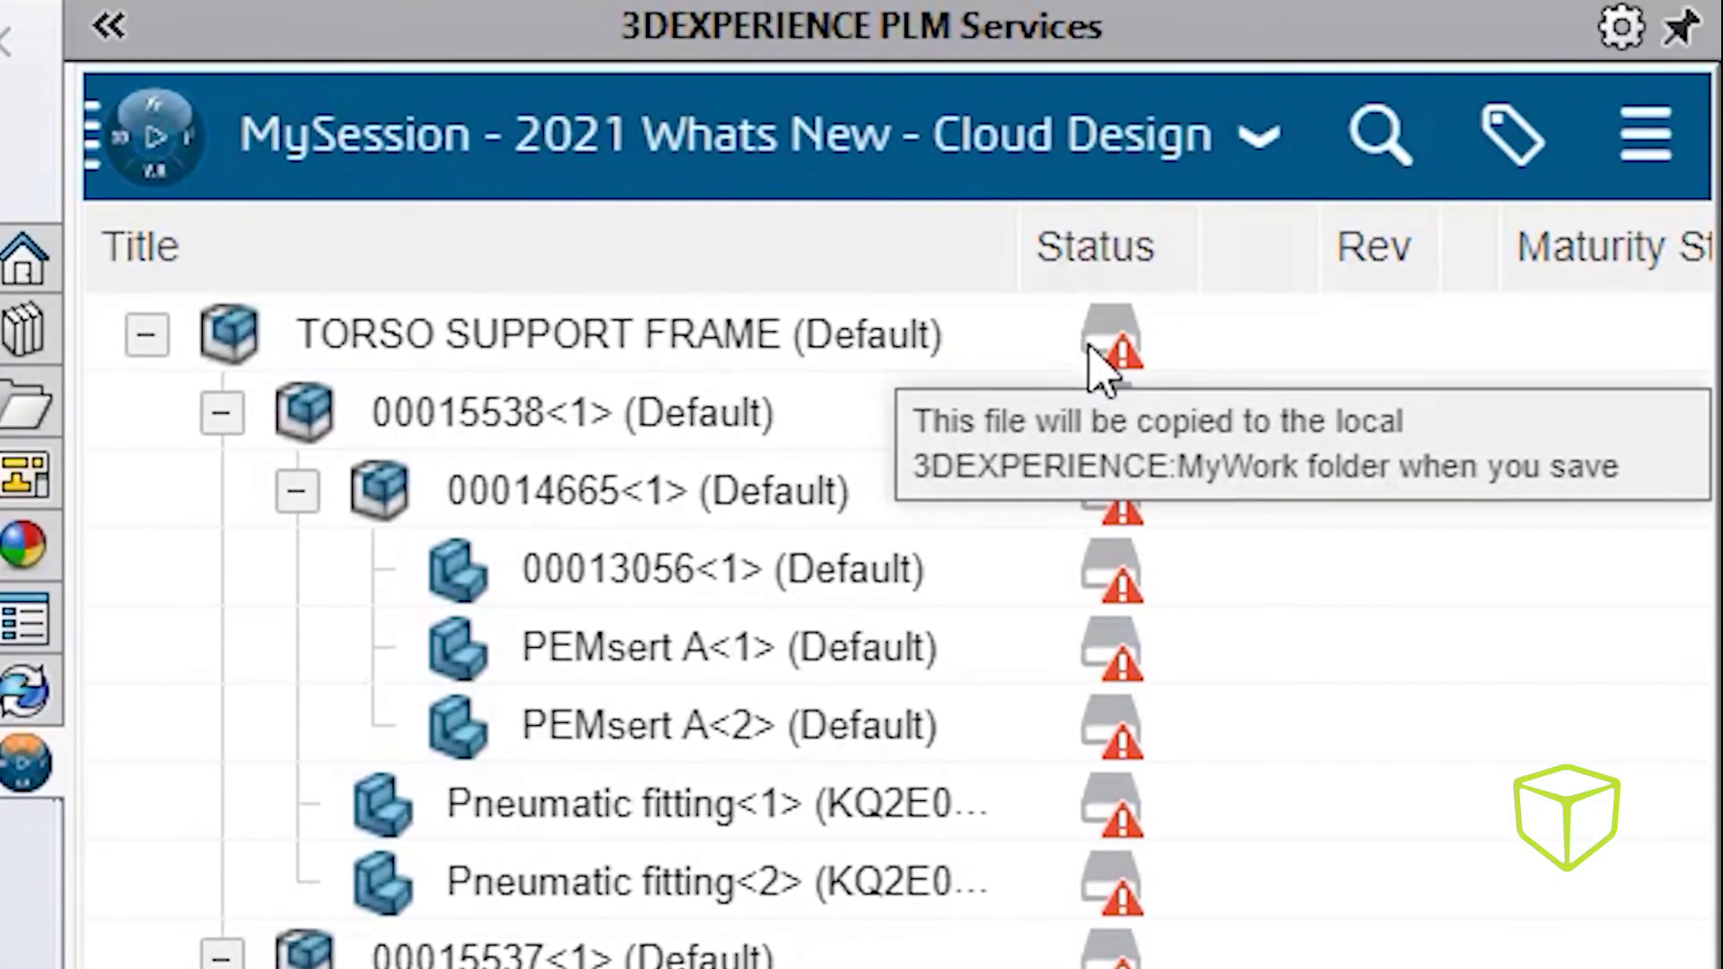
{"action": "right_click", "coordinate": [582, 334]}
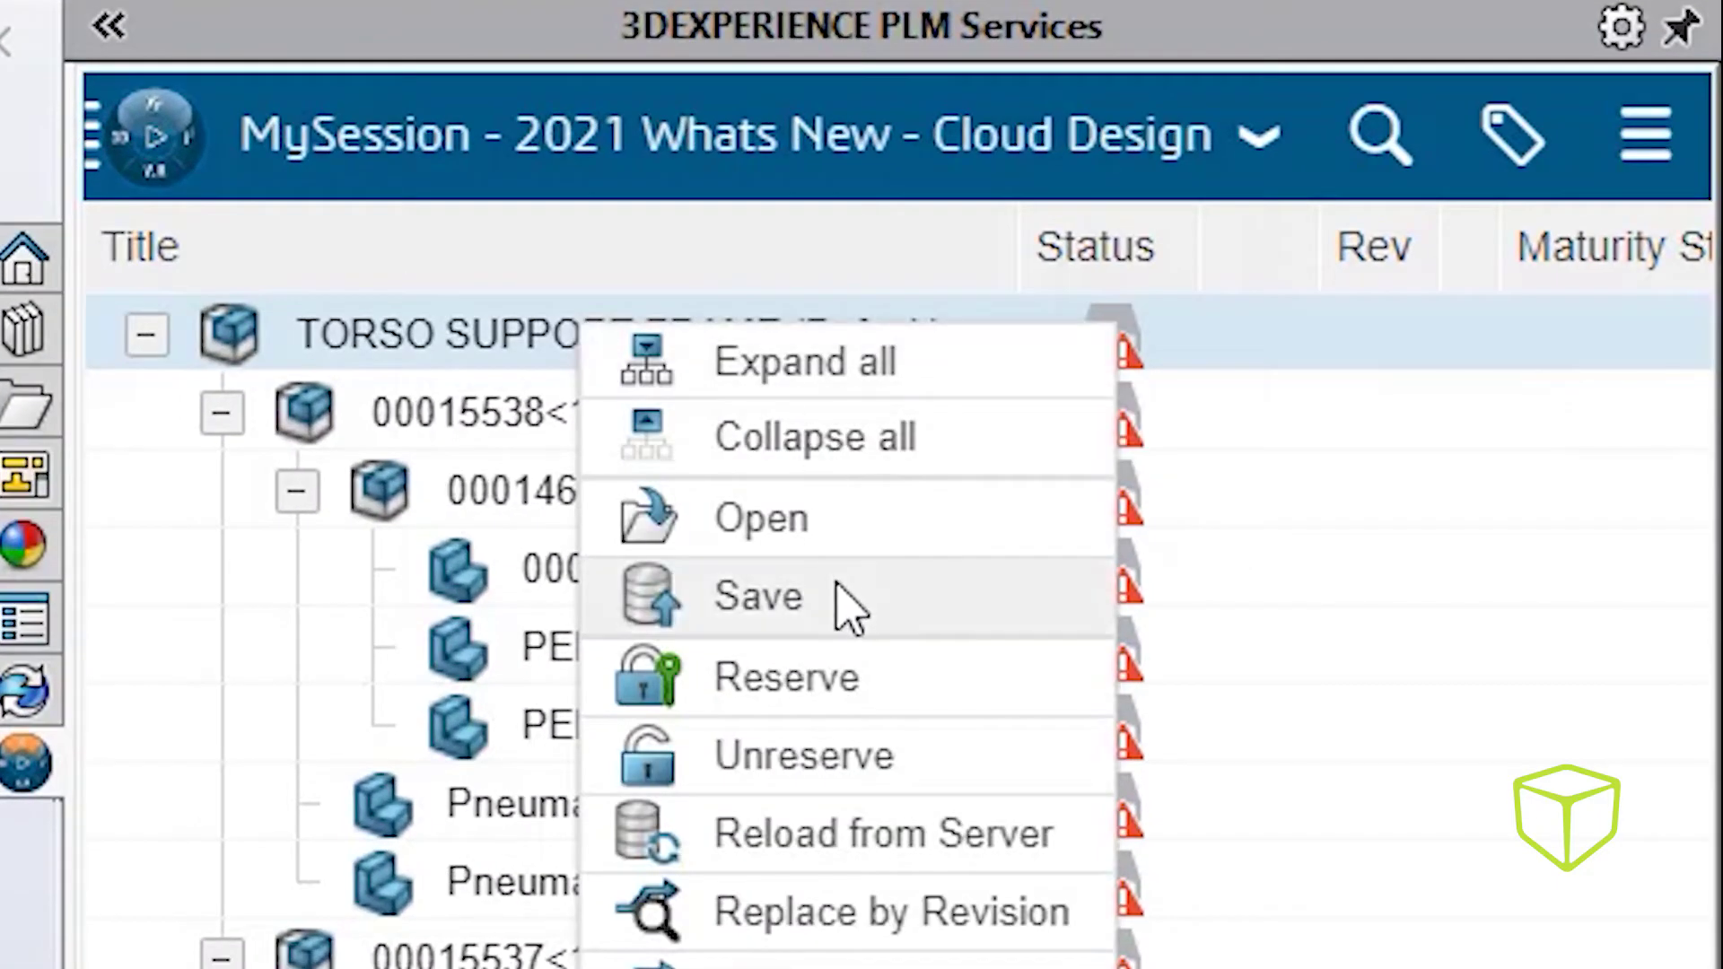
{"action": "left_click", "coordinate": [843, 600]}
{"action": "left_click", "coordinate": [1104, 655]}
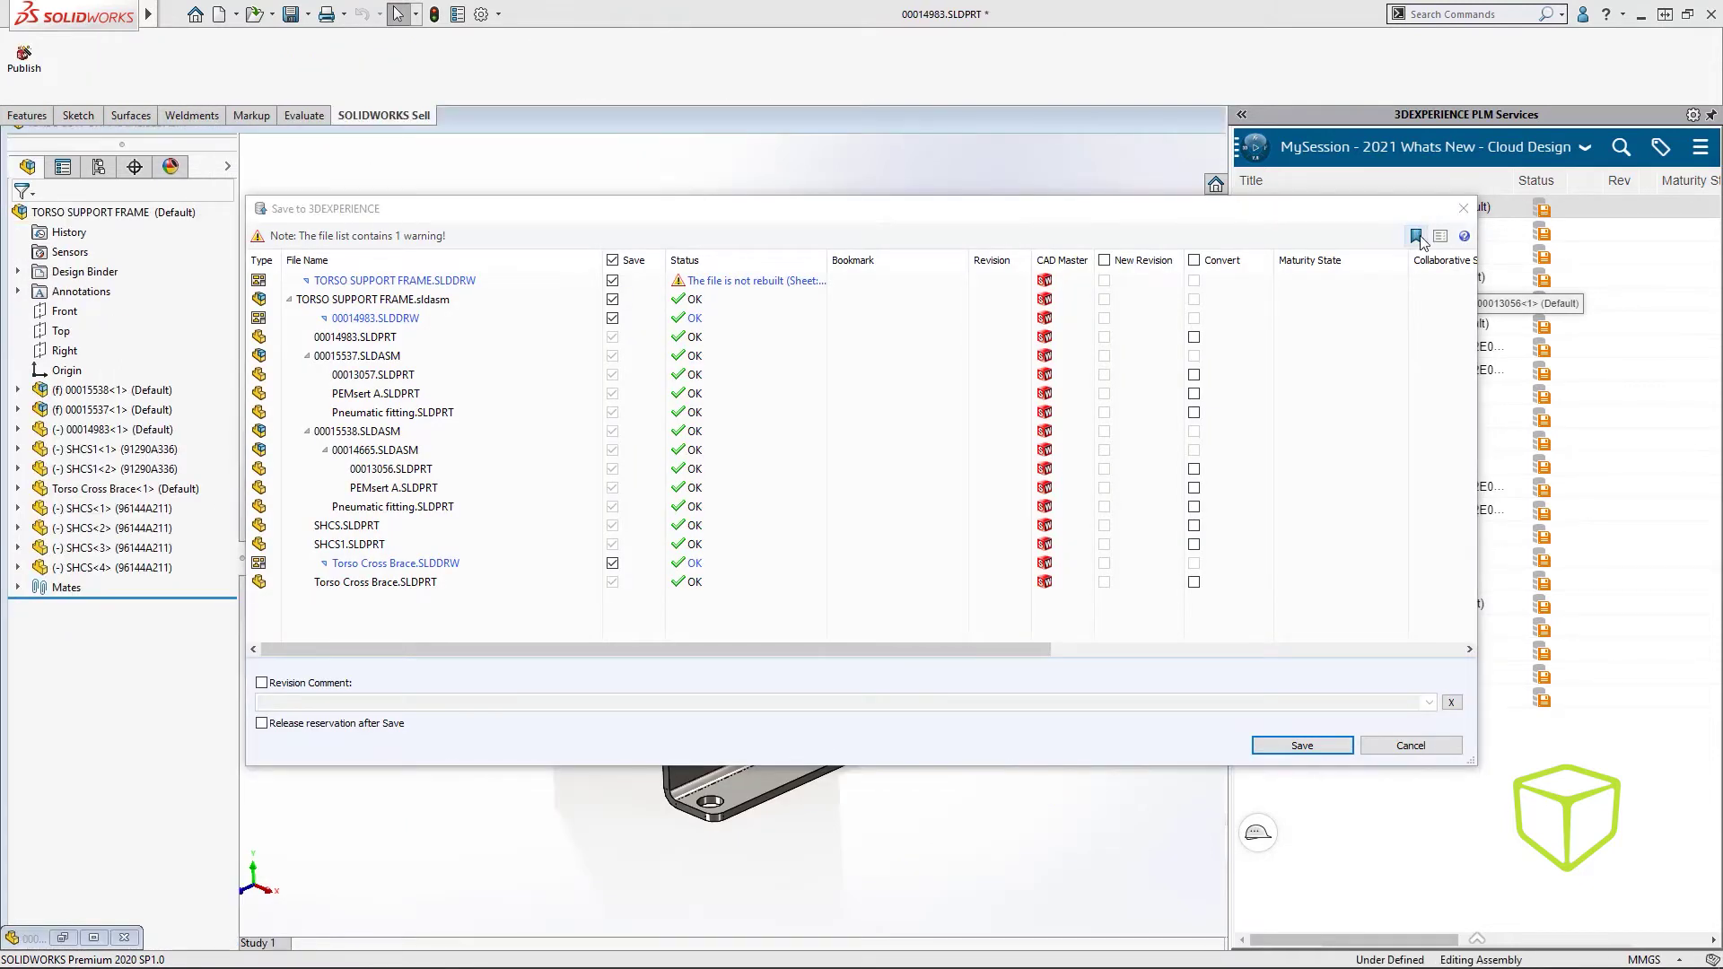
{"action": "left_click", "coordinate": [1340, 749]}
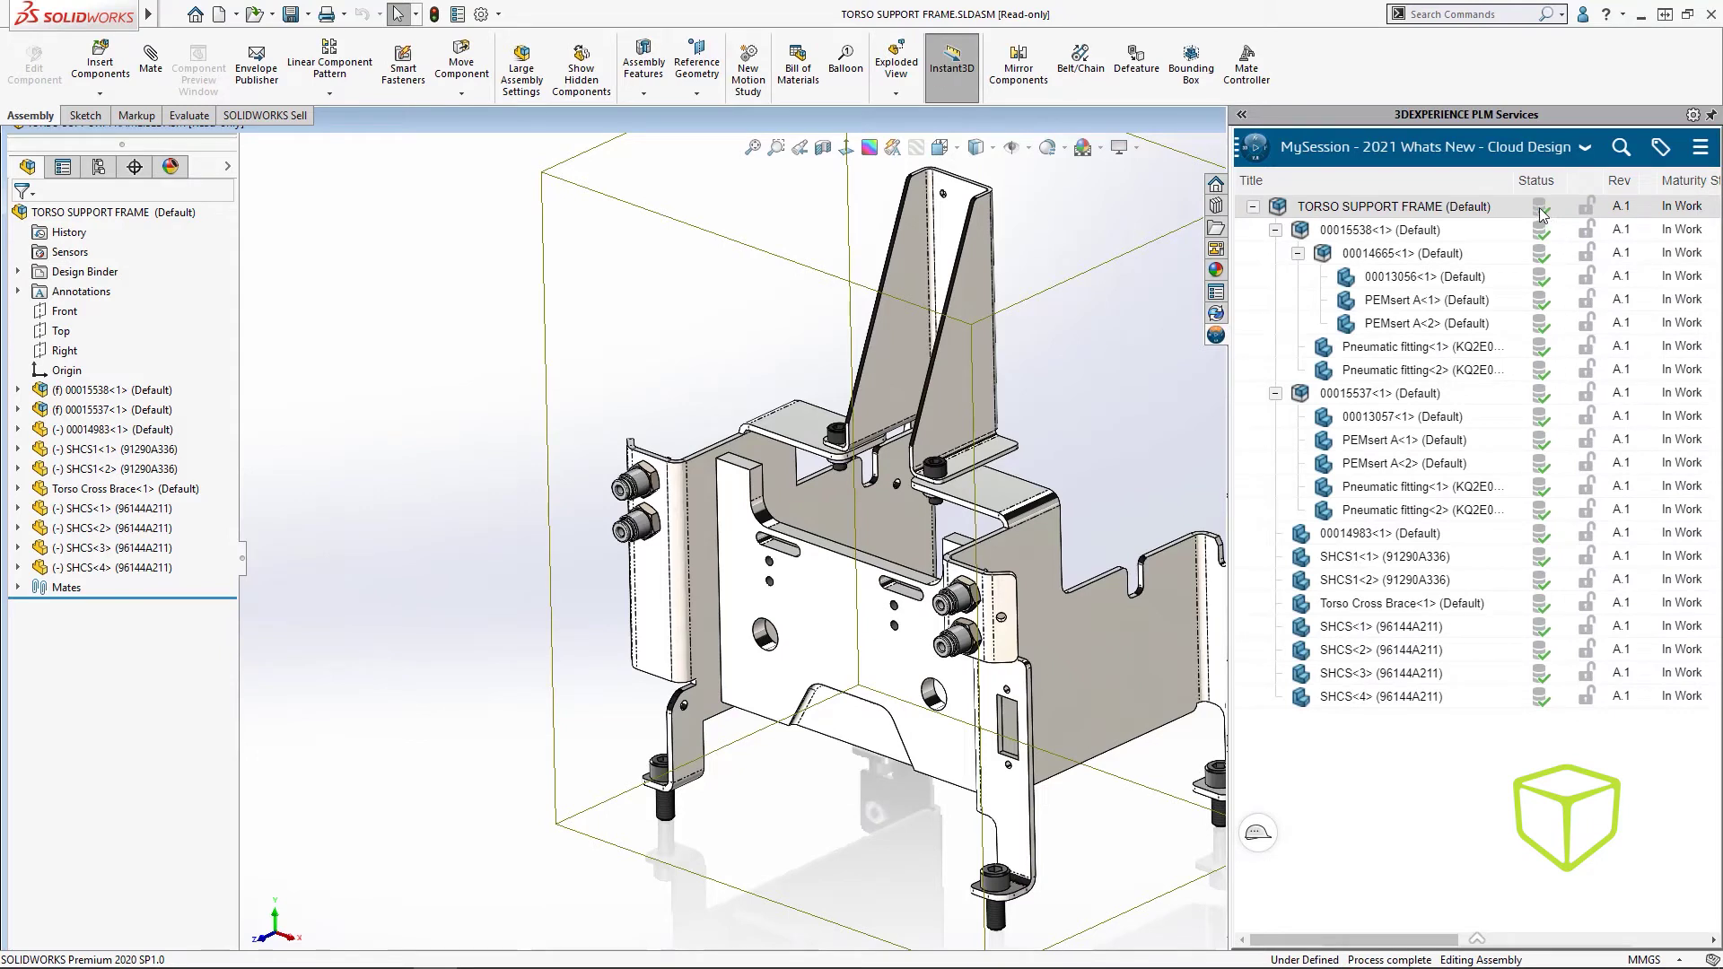
Refresh the 3DSpace widget in the 3DDashboard to show the saved torso support frame files
{"action": "mouse_move", "coordinate": [1543, 213]}
{"action": "key", "text": "alt+Tab"}
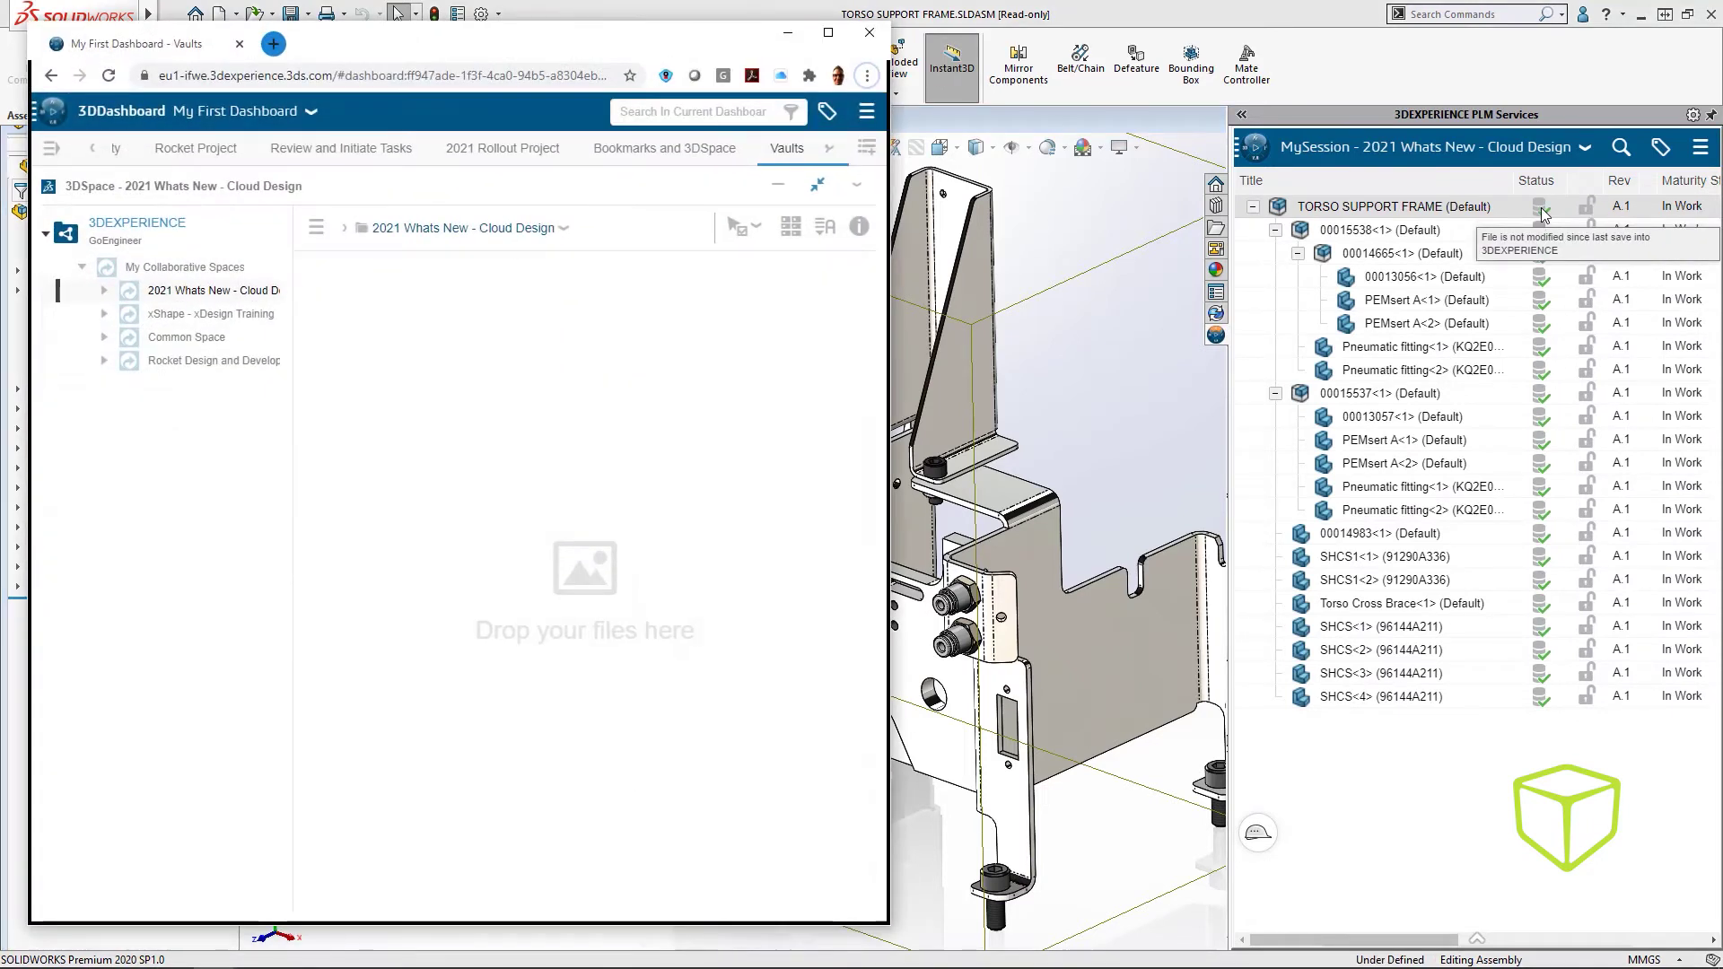
{"action": "left_click", "coordinate": [858, 186]}
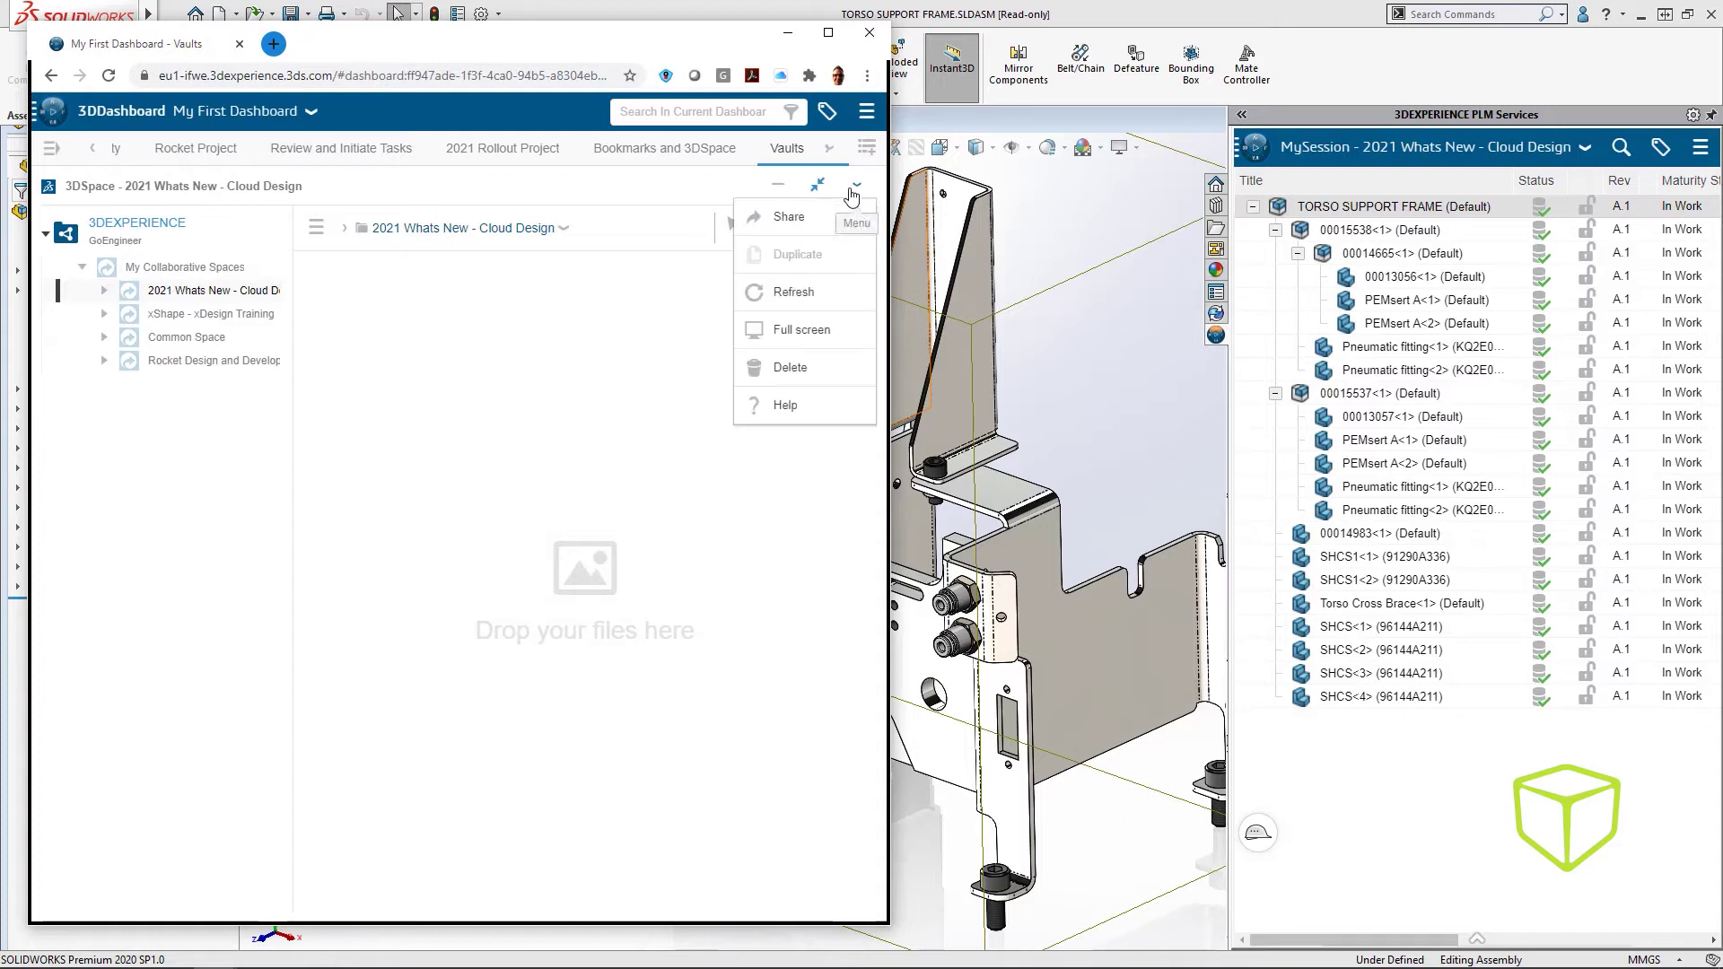
{"action": "left_click", "coordinate": [807, 296]}
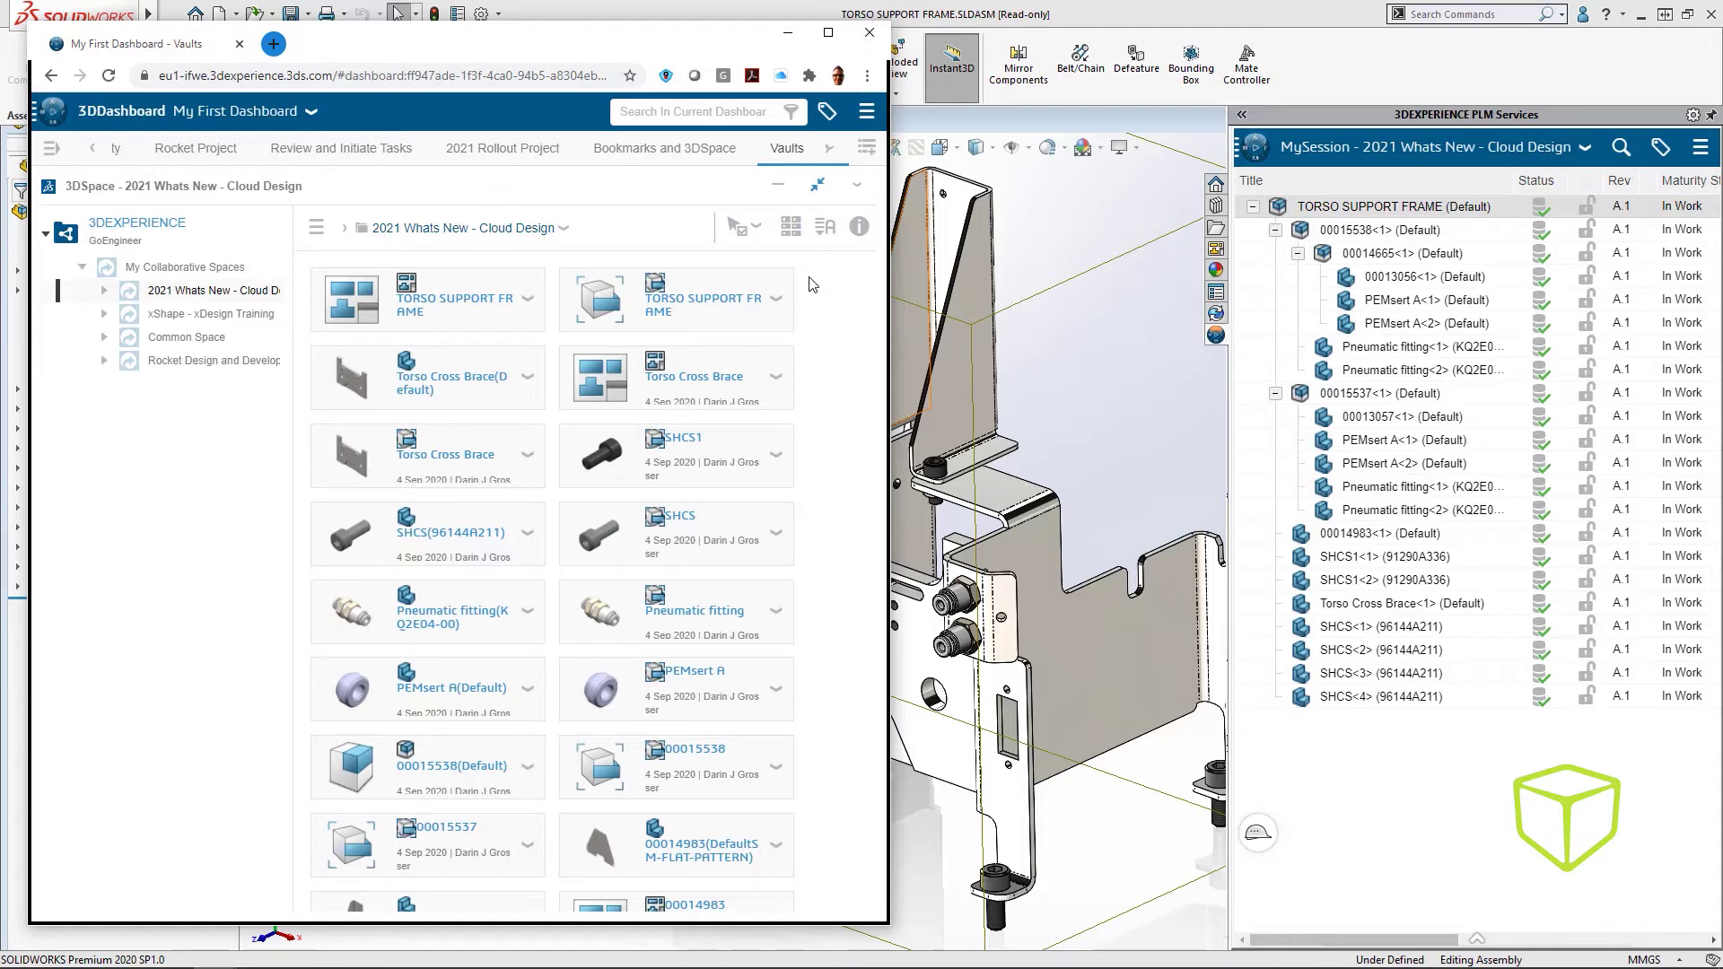
{"action": "key", "text": "alt+Tab"}
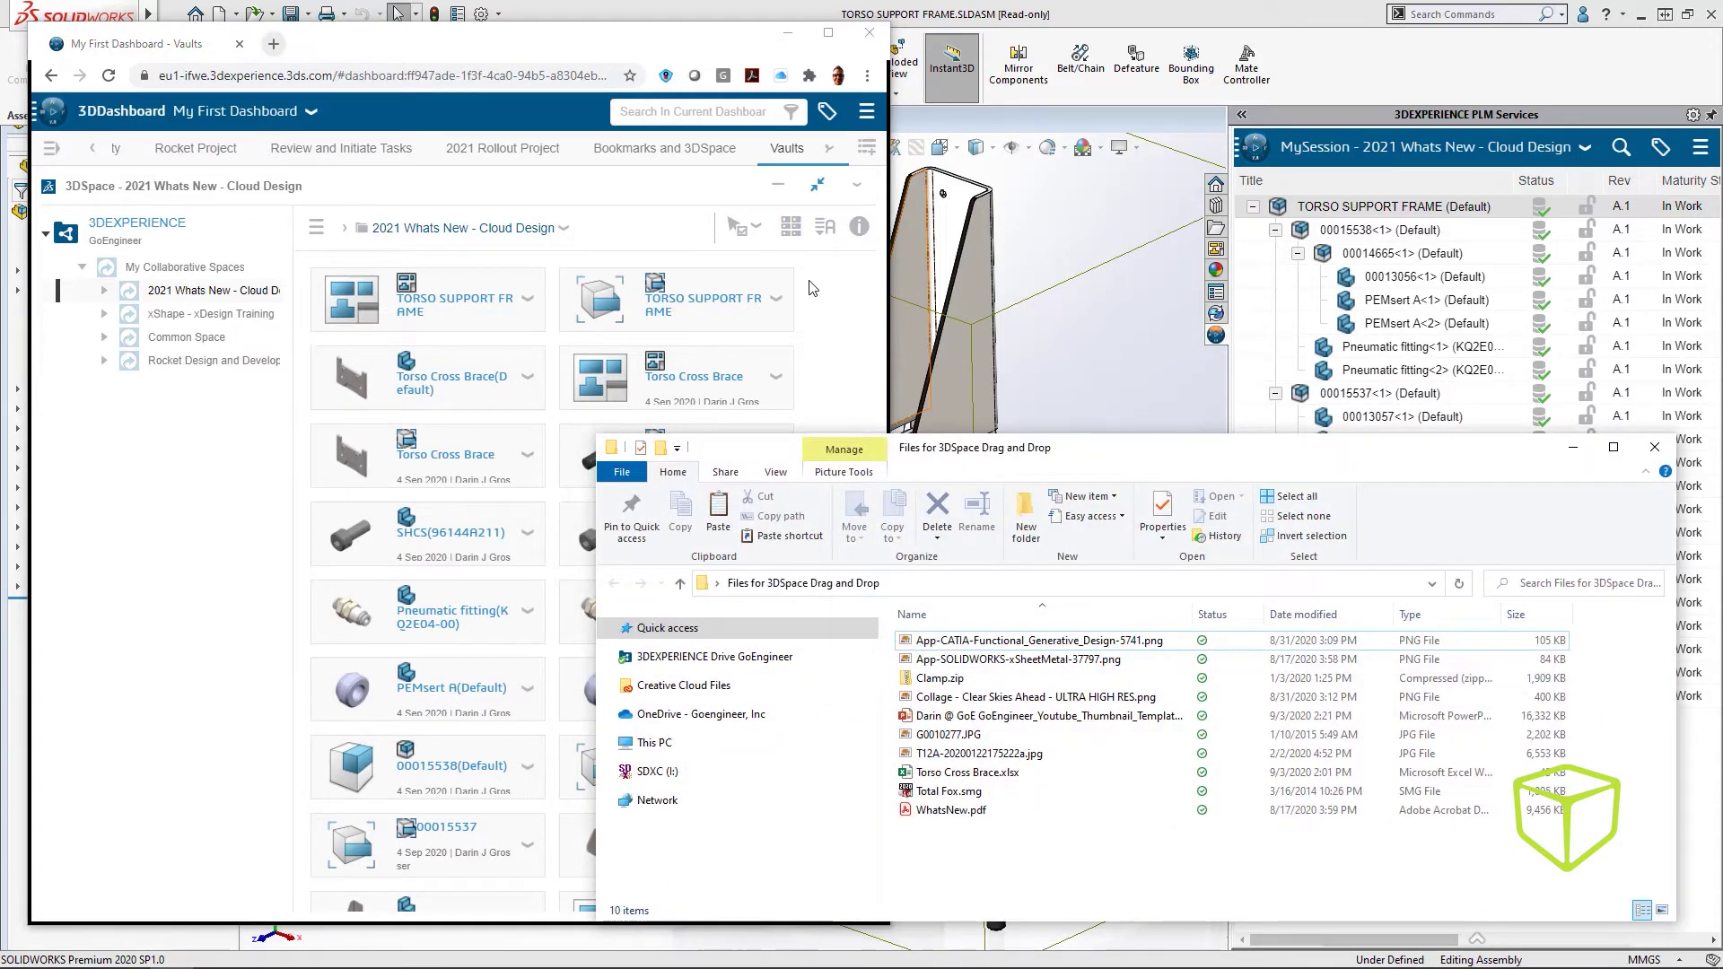
Drag all ten files from the drag-and-drop folder onto the 3DSpace widget
{"action": "left_click_drag", "start_coordinate": [1508, 879], "coordinate": [959, 619]}
{"action": "left_click_drag", "start_coordinate": [956, 712], "coordinate": [558, 408]}
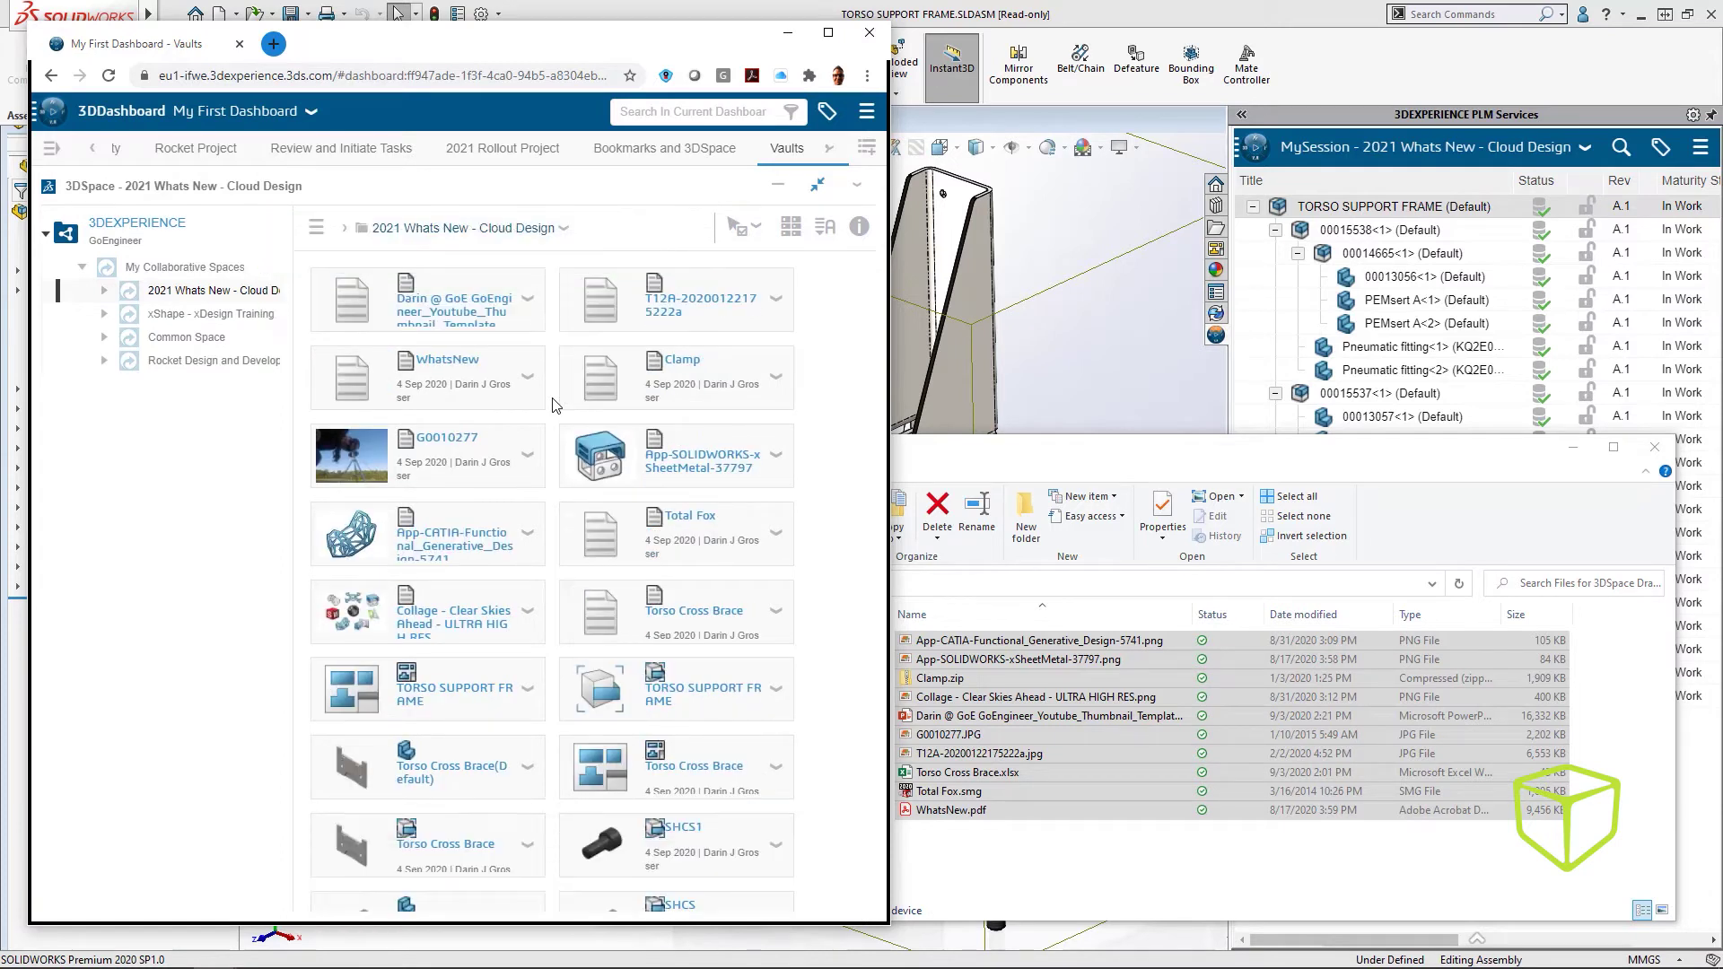
{"action": "left_click", "coordinate": [563, 228]}
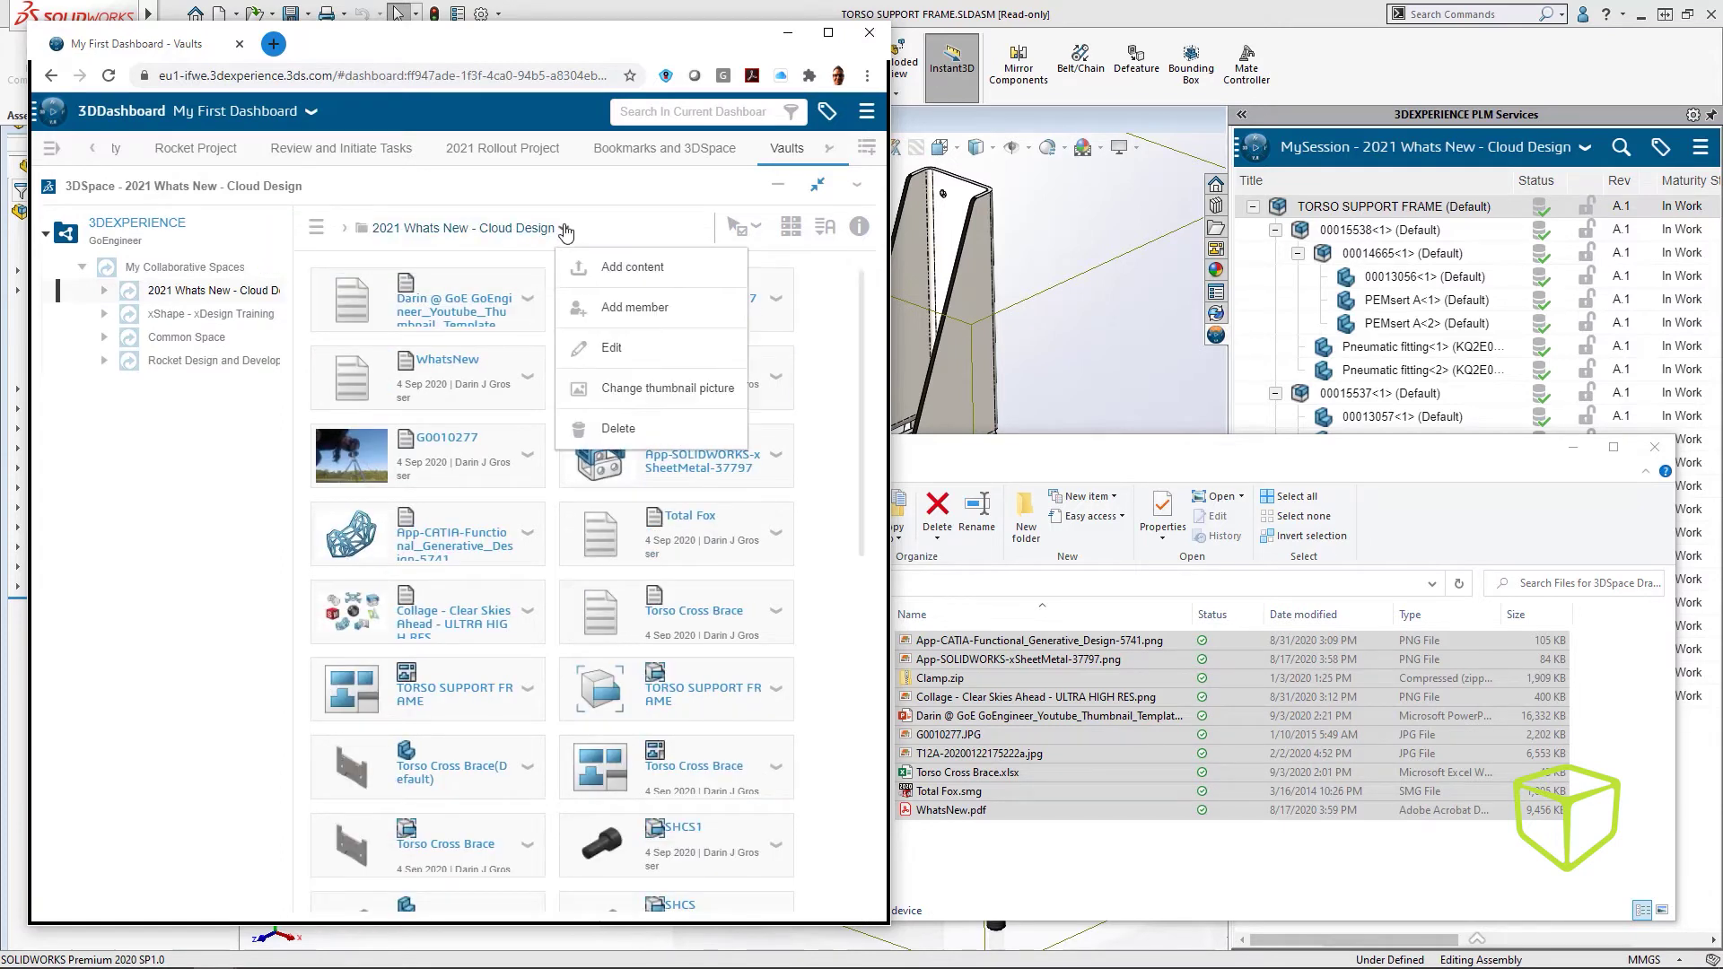
Cancel the local-file import and maximize the browser to show the full Cloud Design space
{"action": "left_click", "coordinate": [626, 272]}
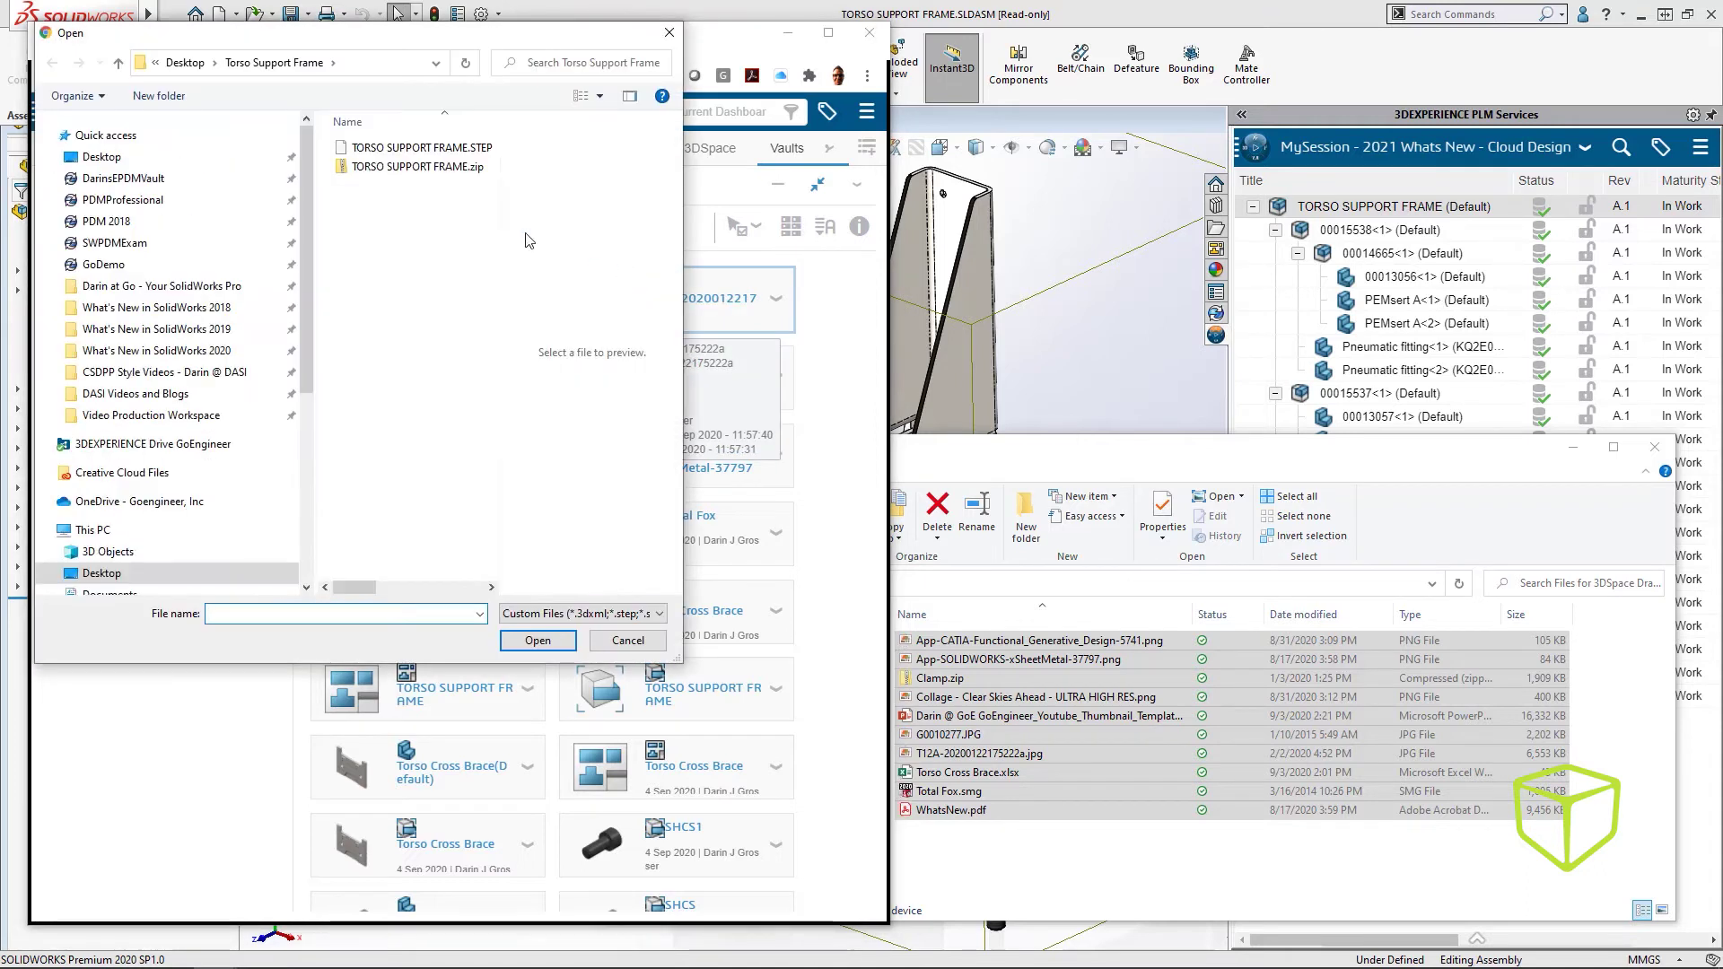
{"action": "left_click", "coordinate": [572, 615]}
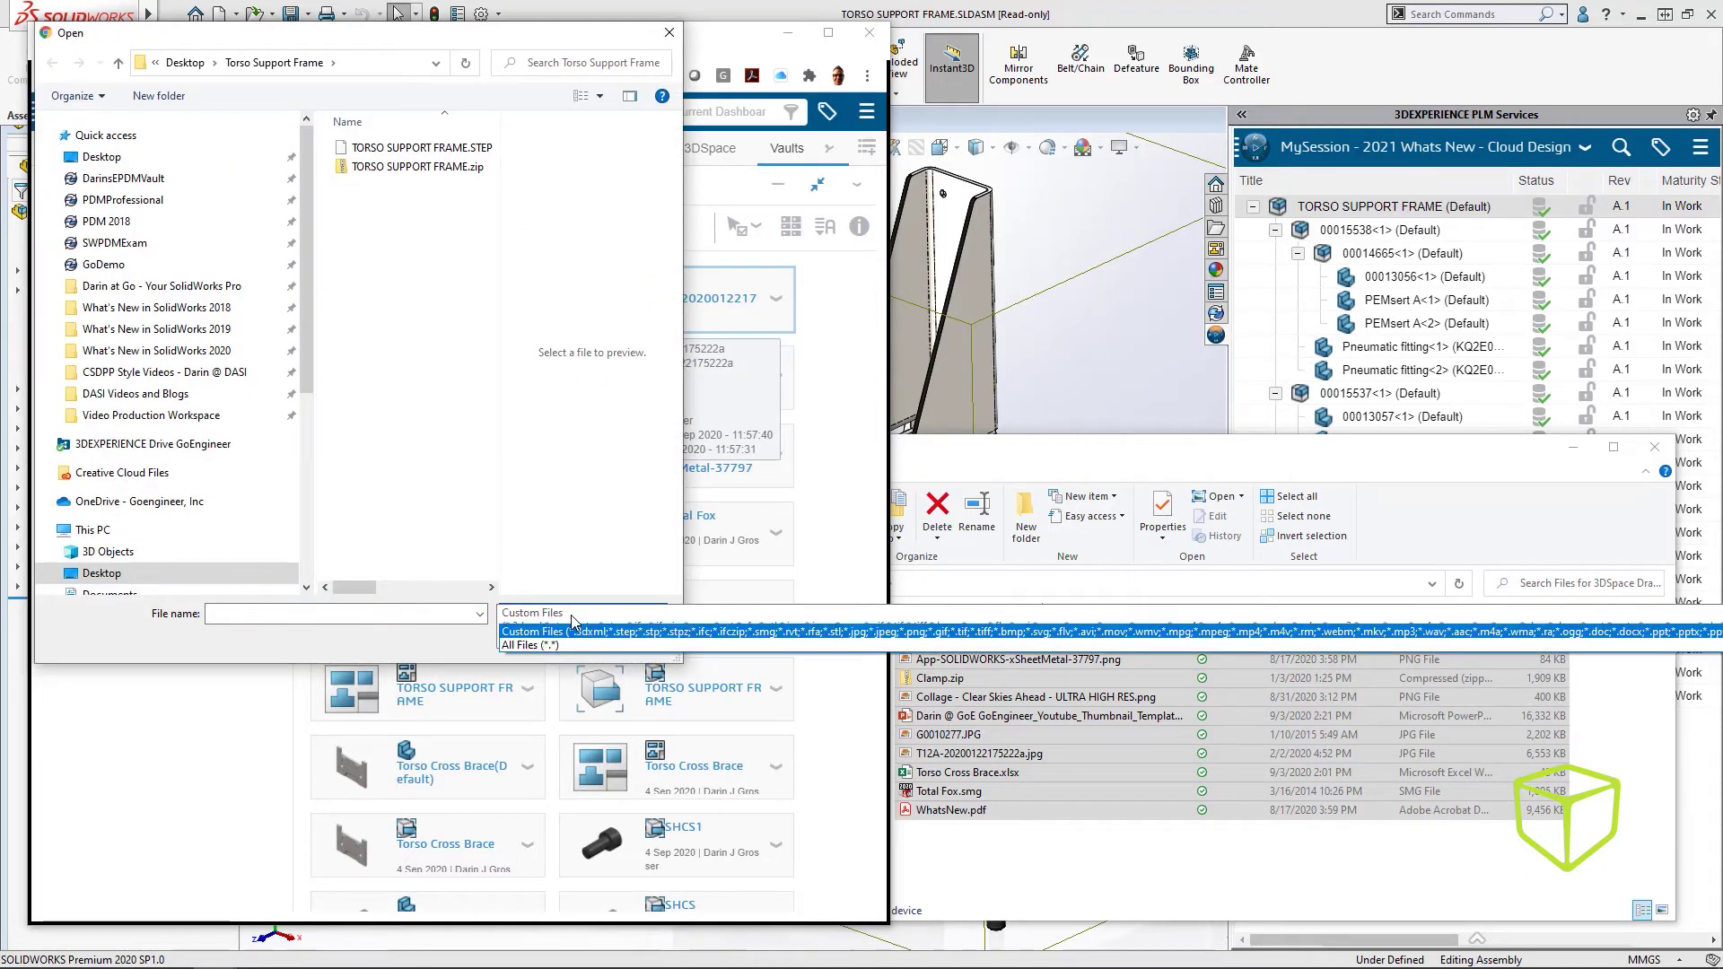
{"action": "left_click", "coordinate": [575, 632]}
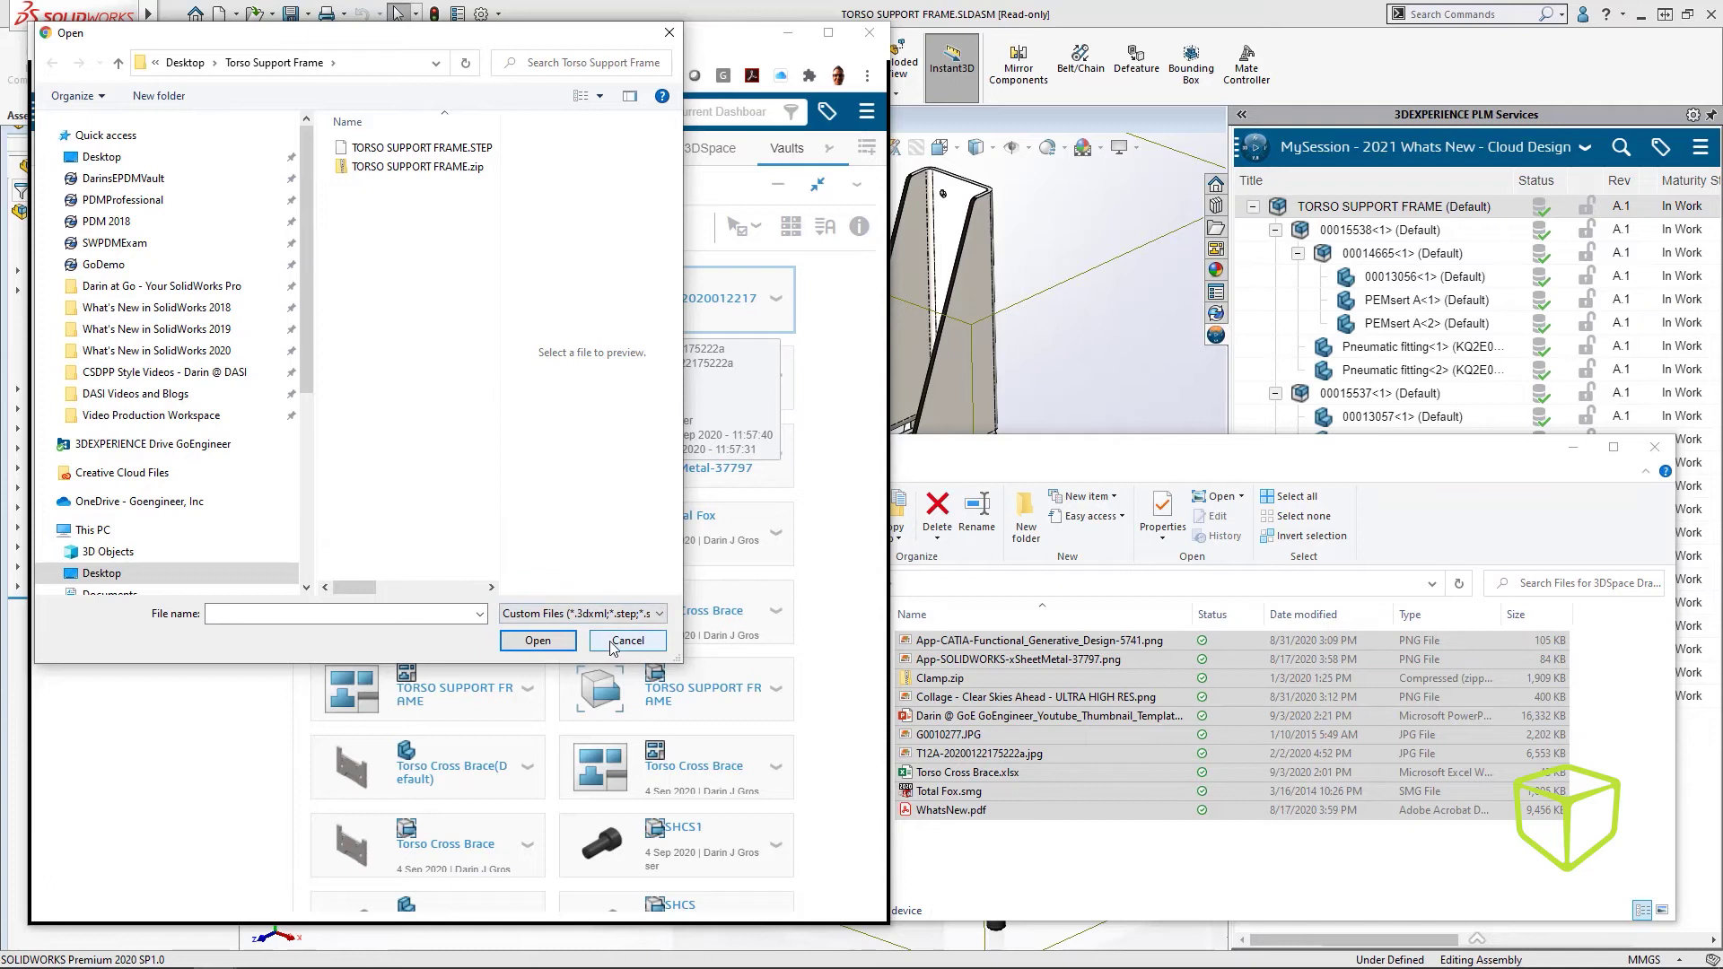
{"action": "left_click", "coordinate": [613, 644]}
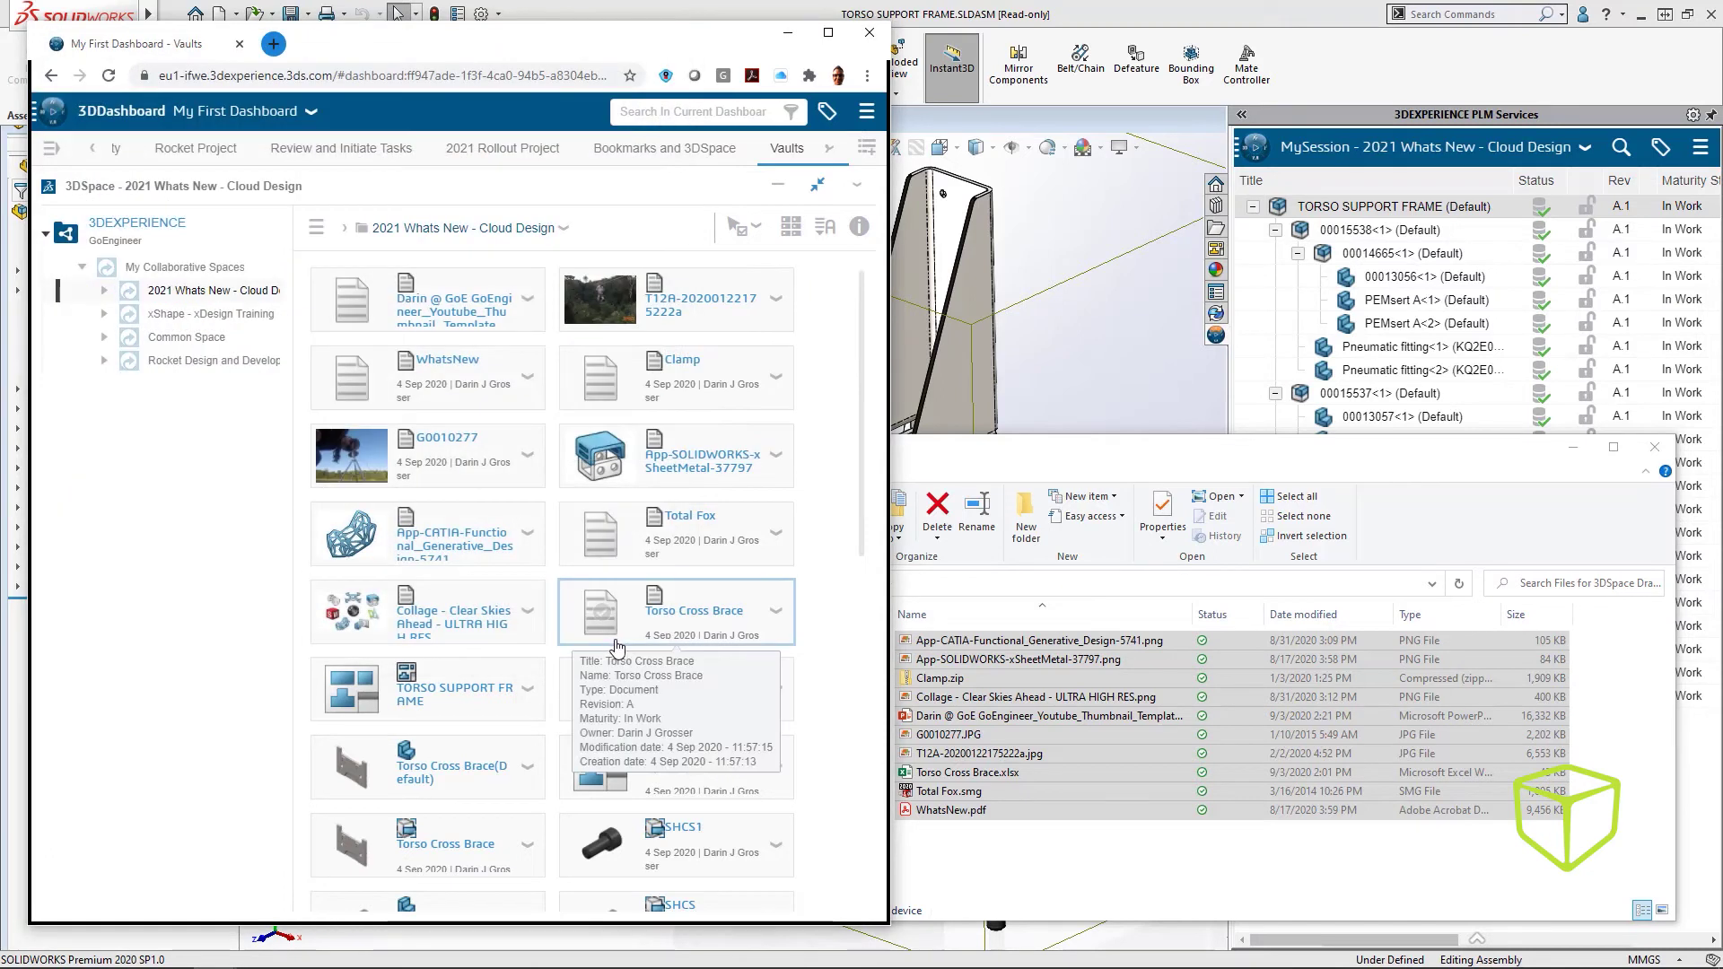
{"action": "double_click", "coordinate": [607, 43]}
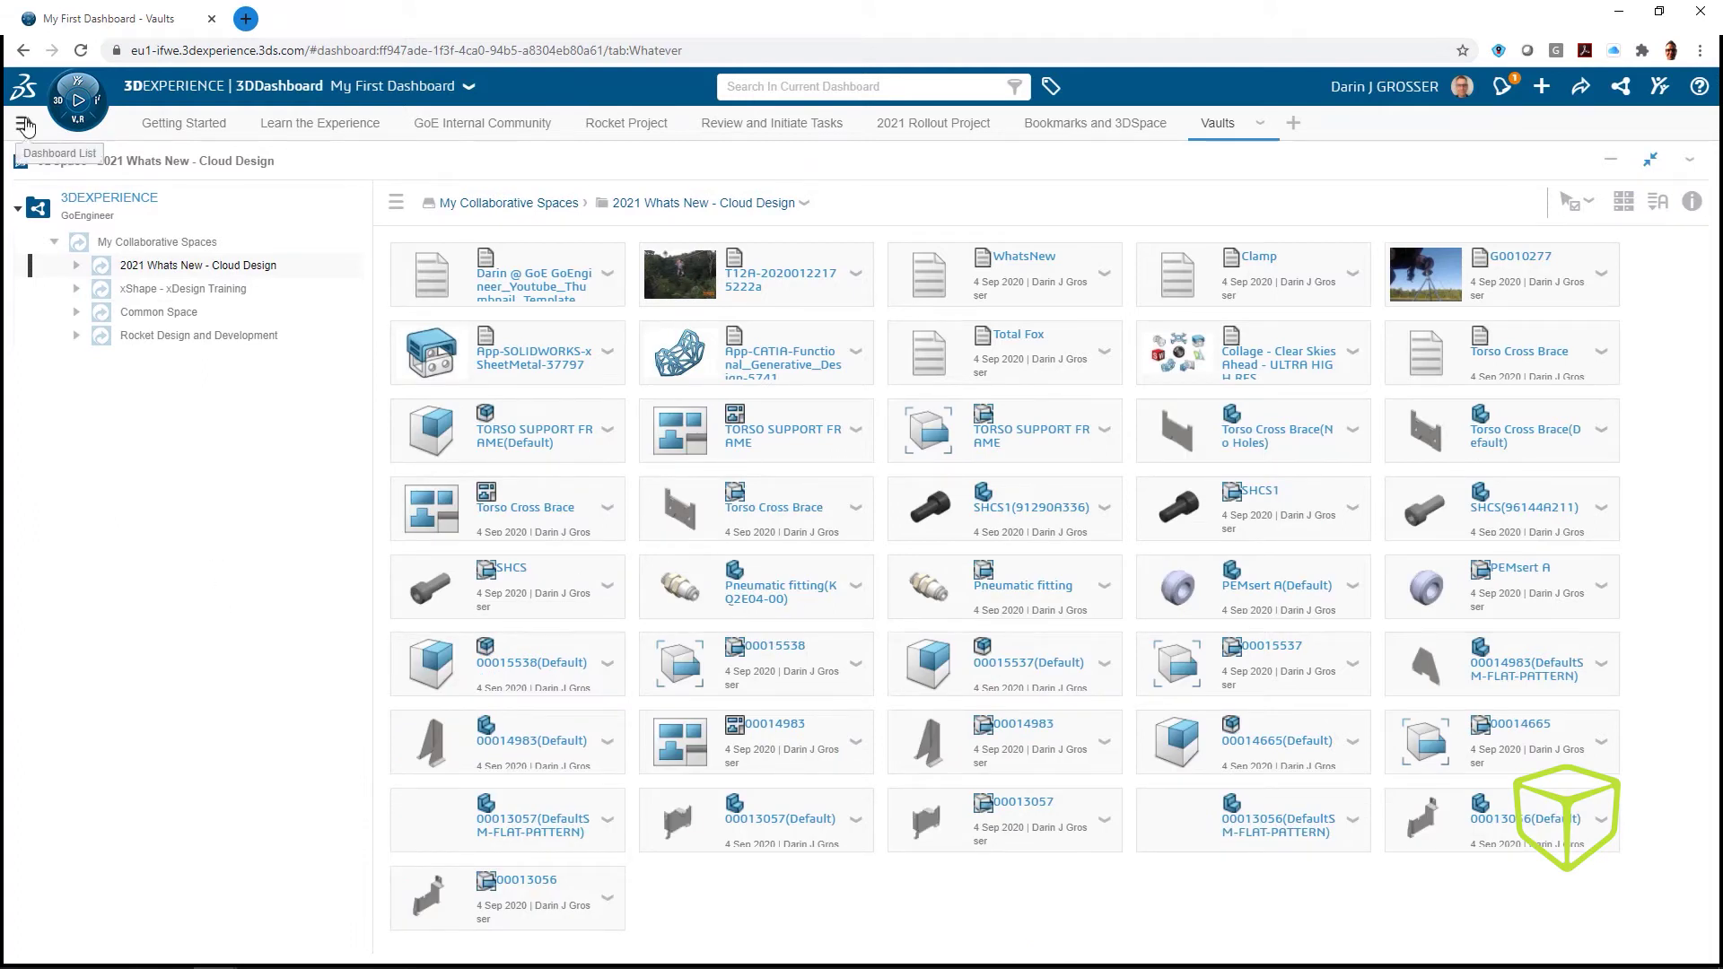
Launch xDesign and create a new component named 'Drag and Drop a ZIP file'
{"action": "left_click", "coordinate": [79, 101]}
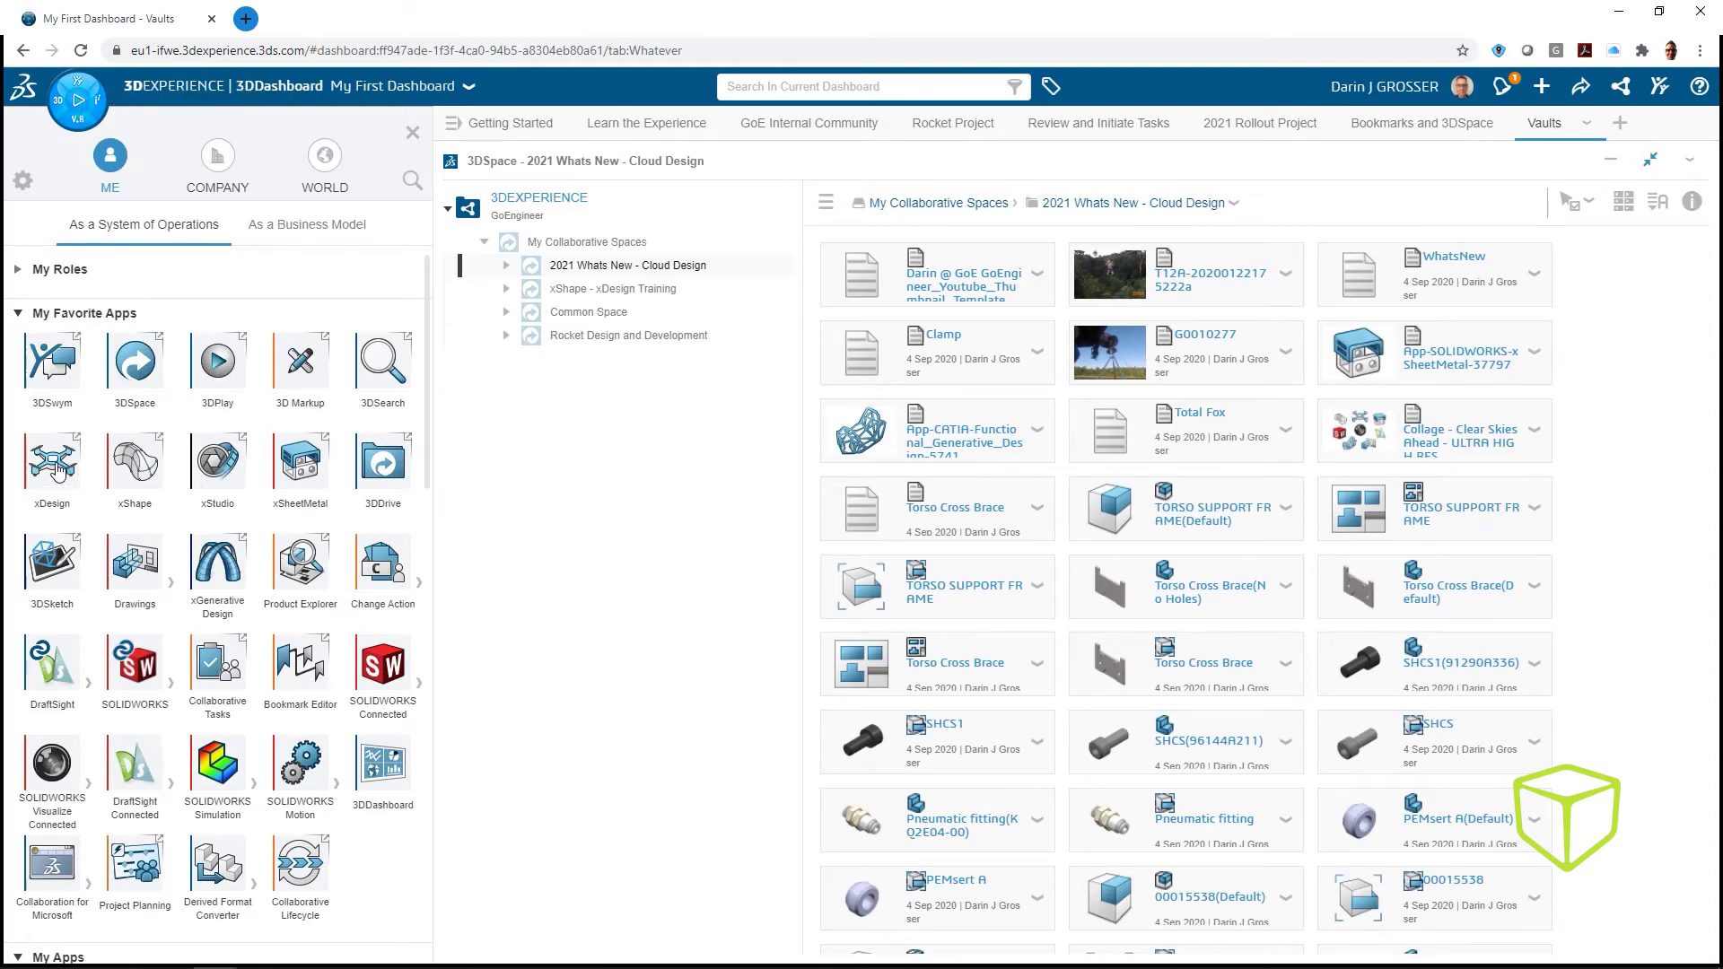
{"action": "left_click", "coordinate": [60, 471]}
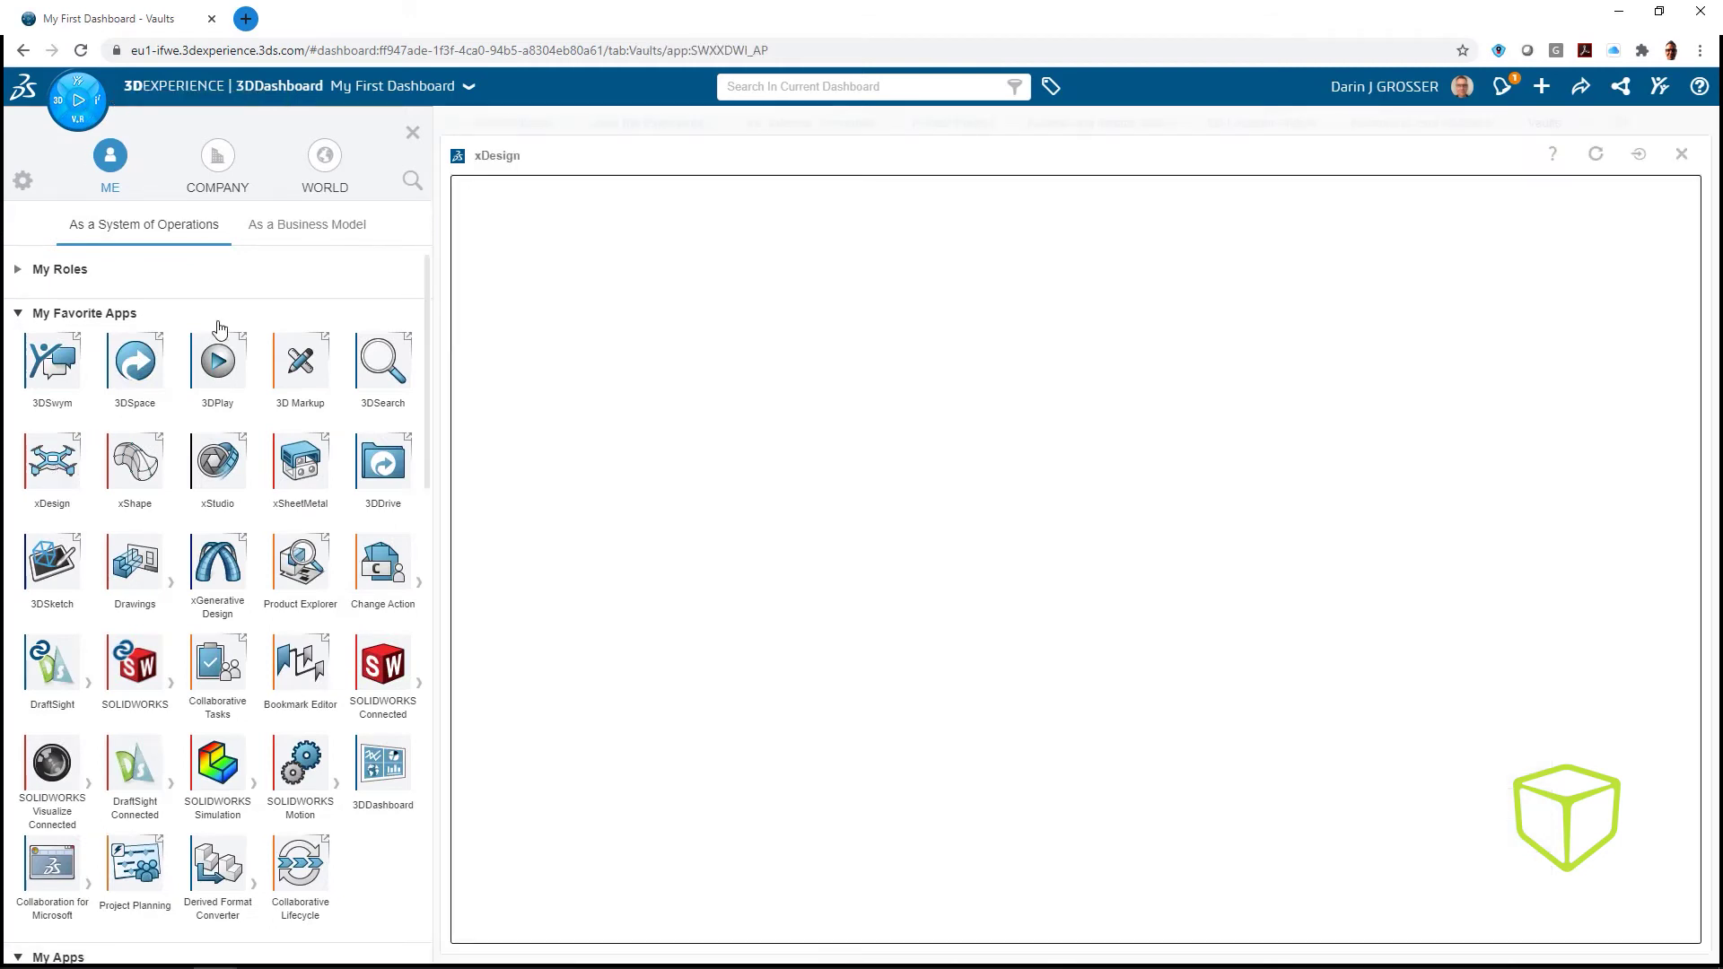
{"action": "left_click", "coordinate": [413, 134]}
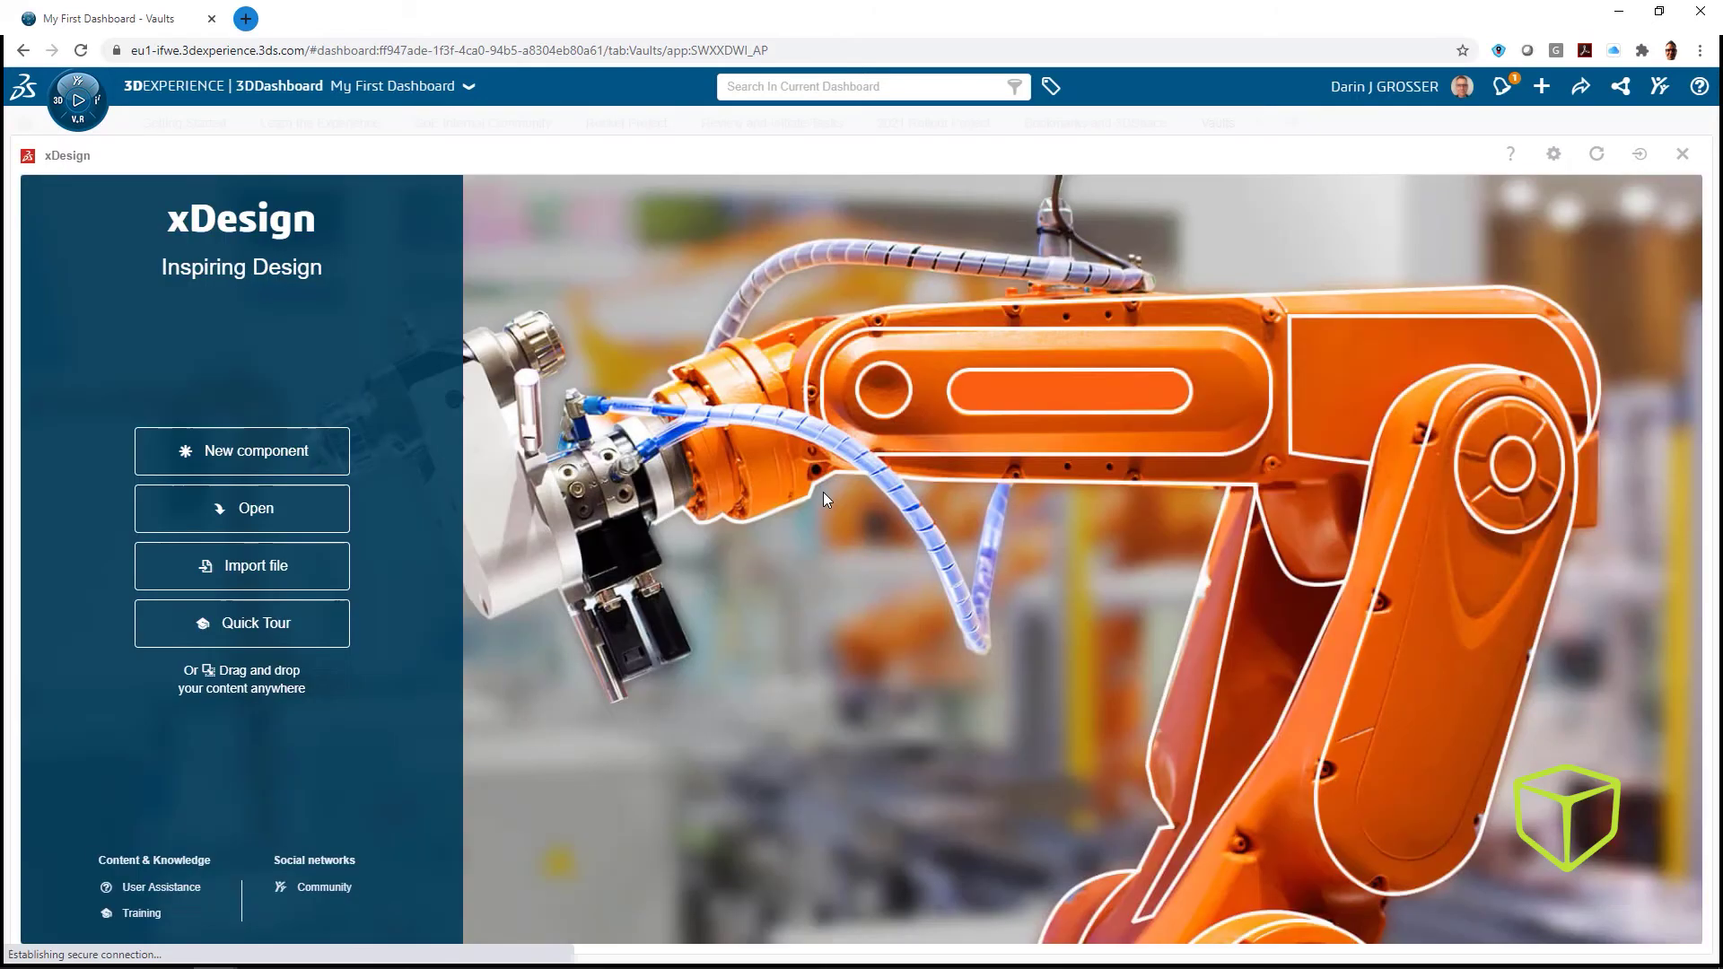
{"action": "left_click", "coordinate": [269, 451]}
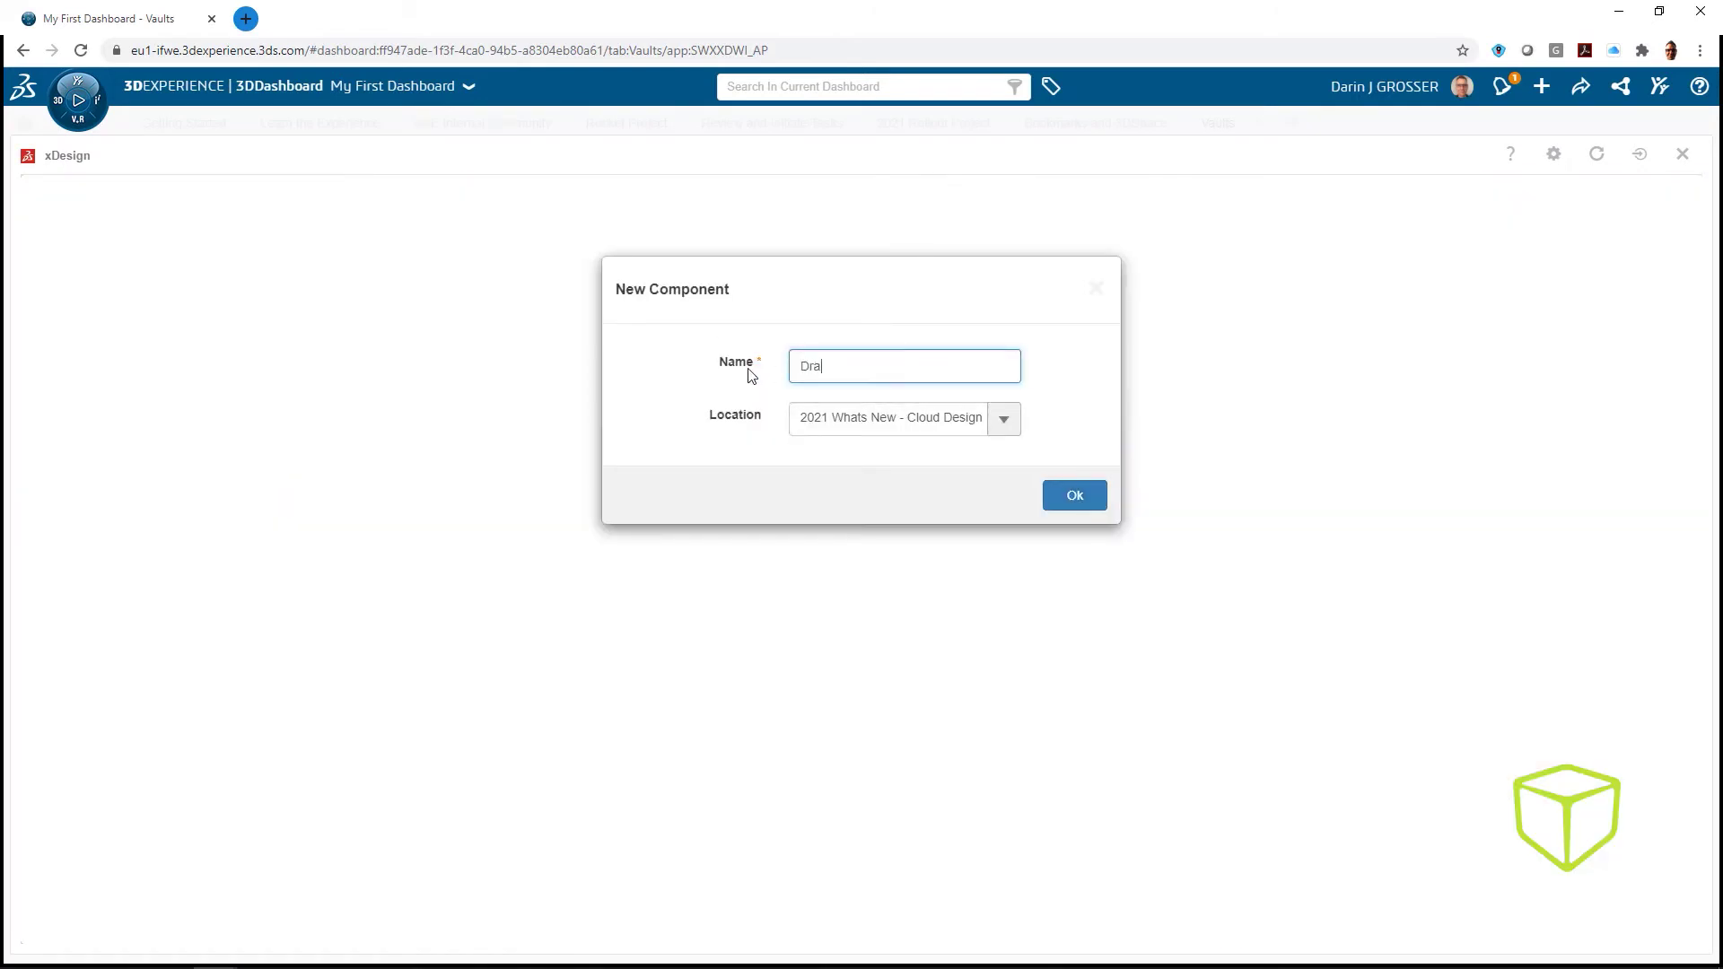
{"action": "left_click", "coordinate": [1079, 494]}
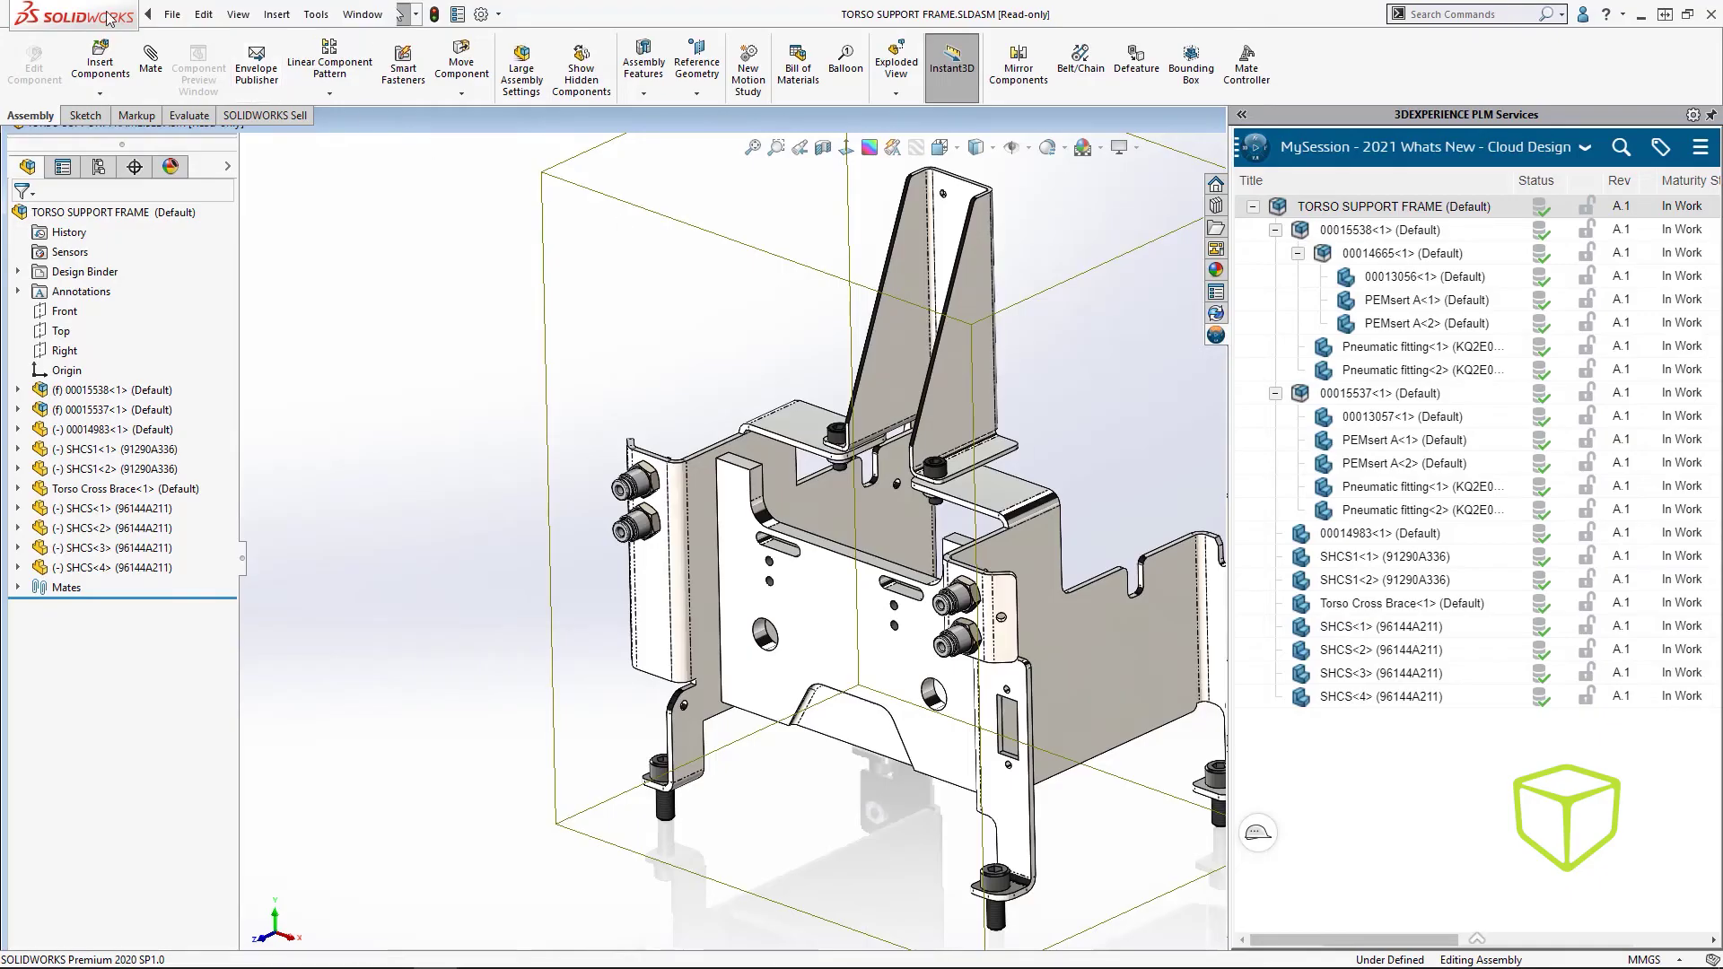
{"action": "left_click", "coordinate": [204, 16]}
{"action": "mouse_move", "coordinate": [171, 14]}
{"action": "left_click", "coordinate": [249, 411]}
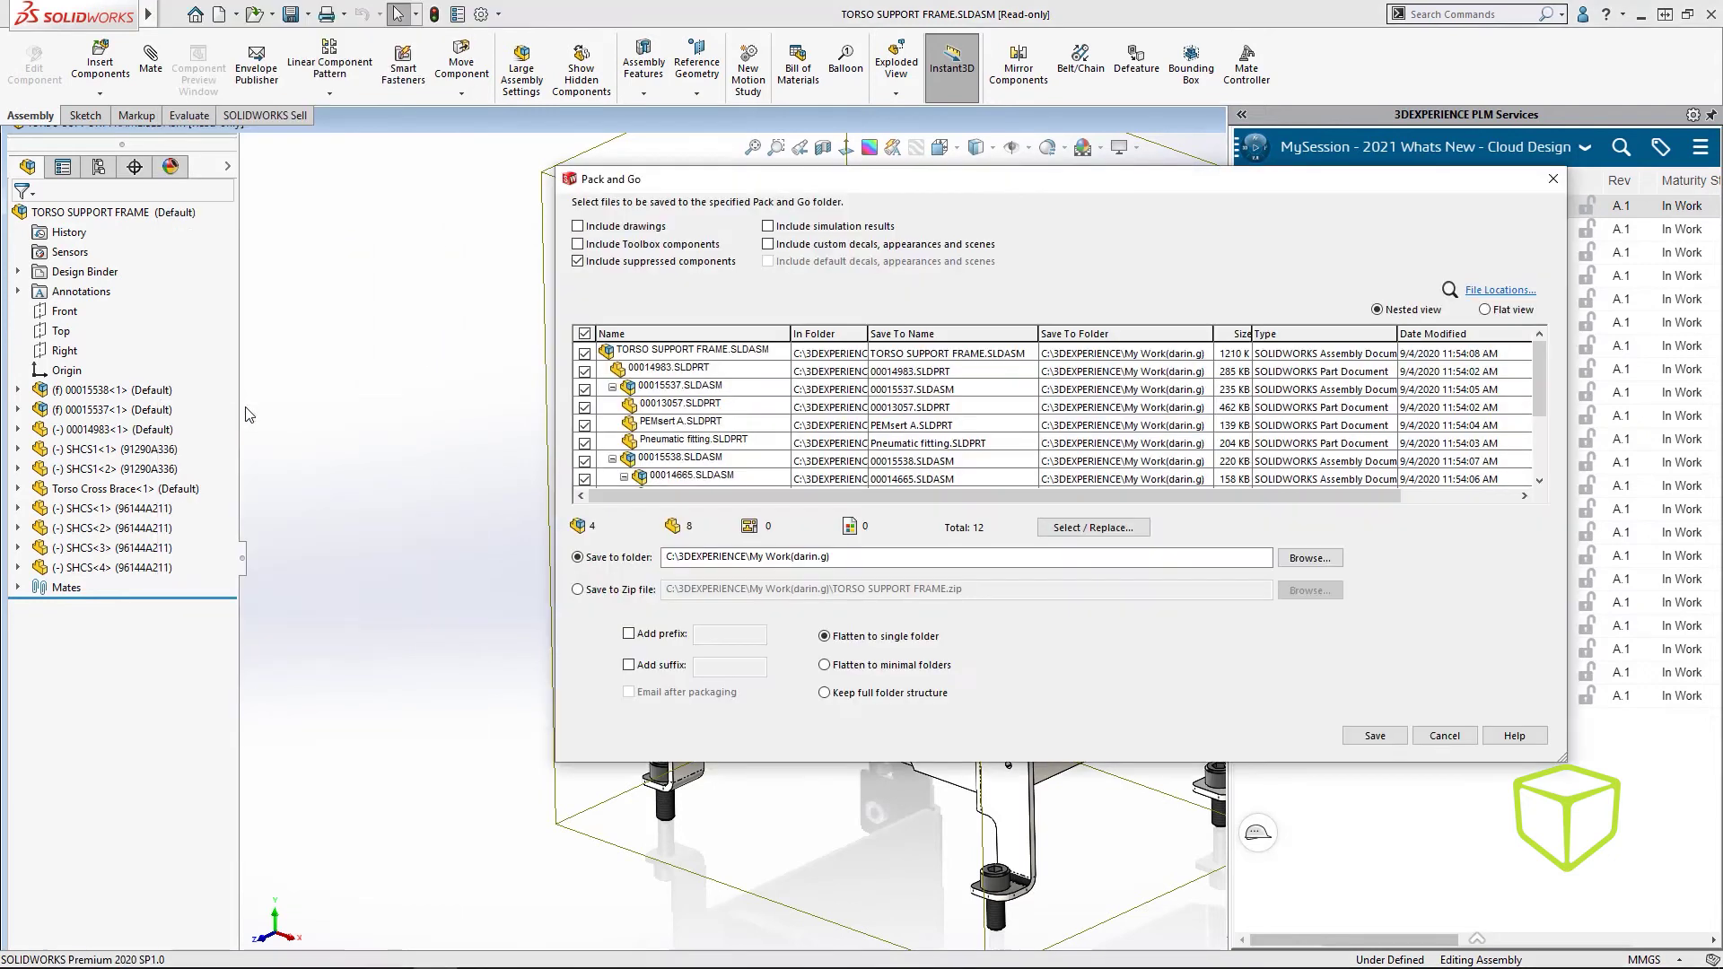
{"action": "left_click", "coordinate": [577, 590]}
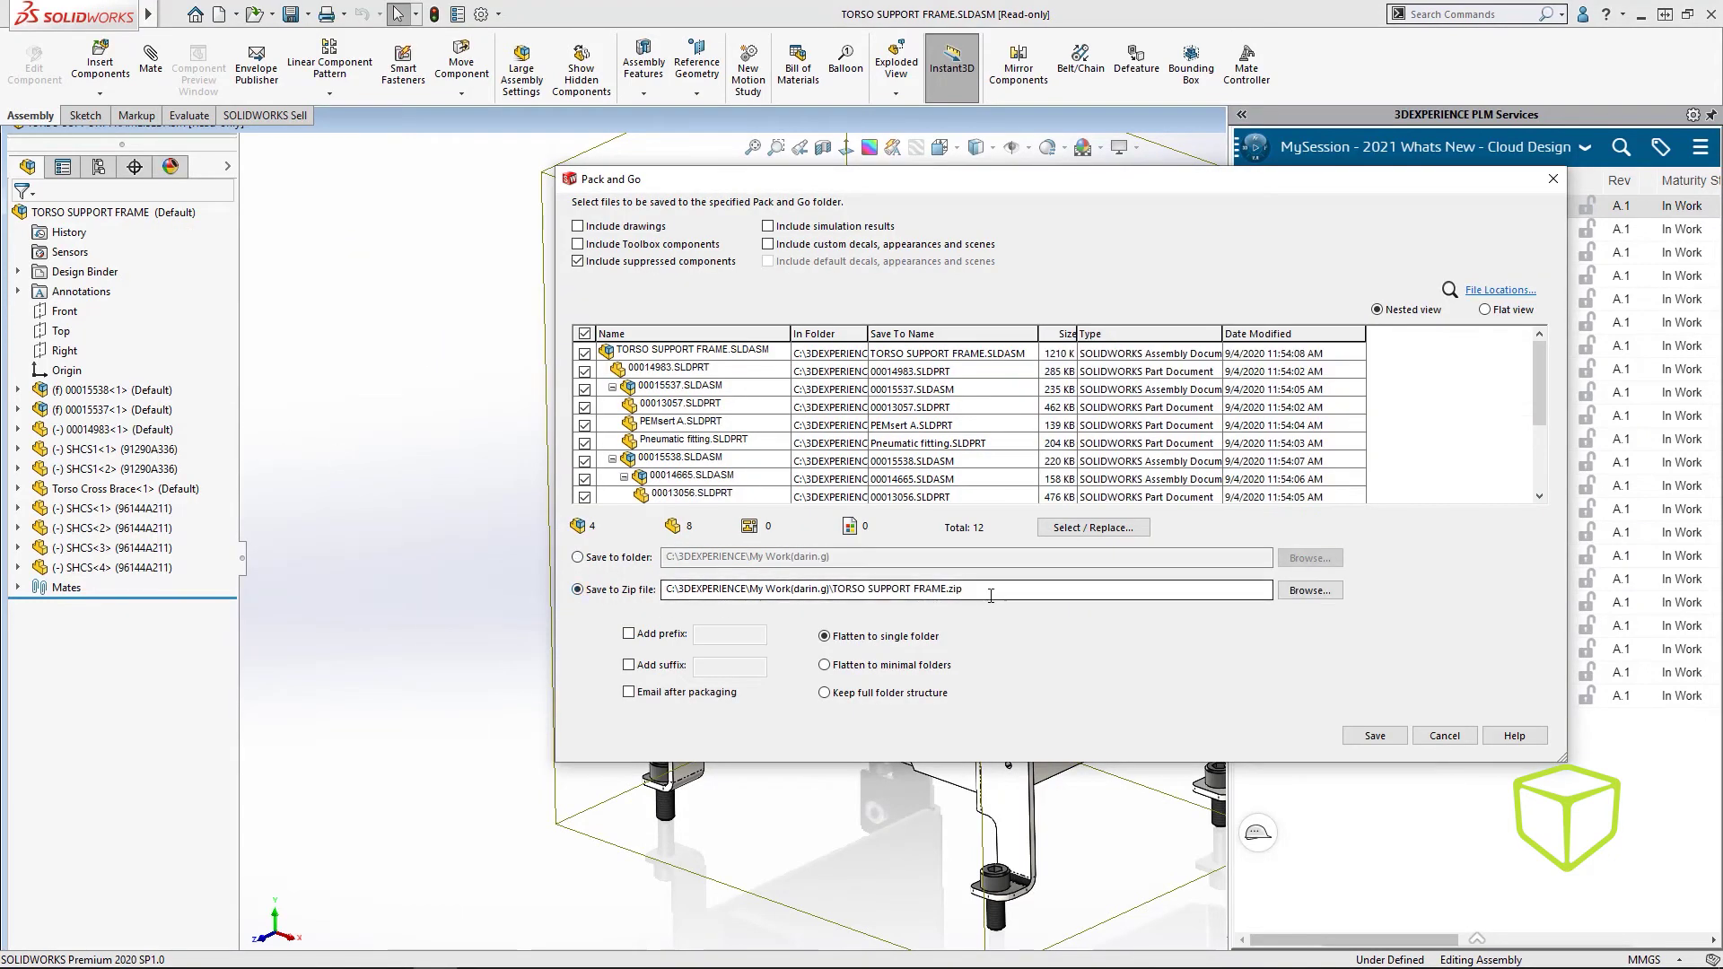
{"action": "left_click", "coordinate": [1445, 735]}
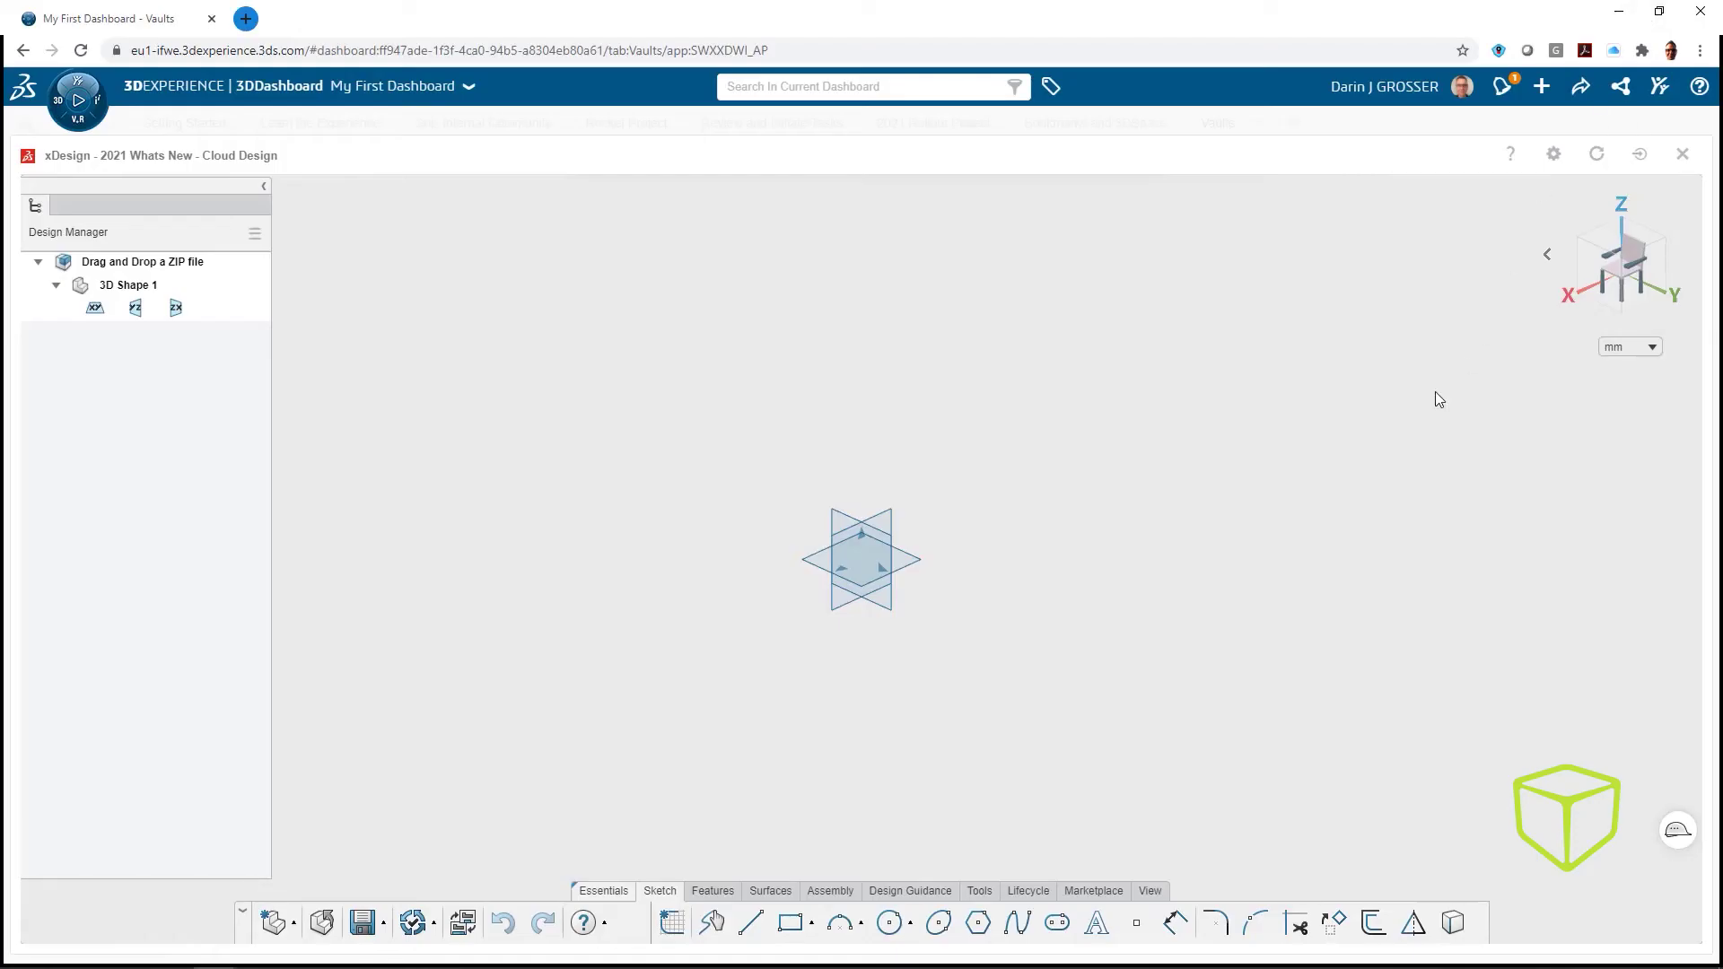
Drag TORSO SUPPORT FRAME.zip onto the xDesign canvas and confirm the import location
{"action": "key", "text": "alt+Tab"}
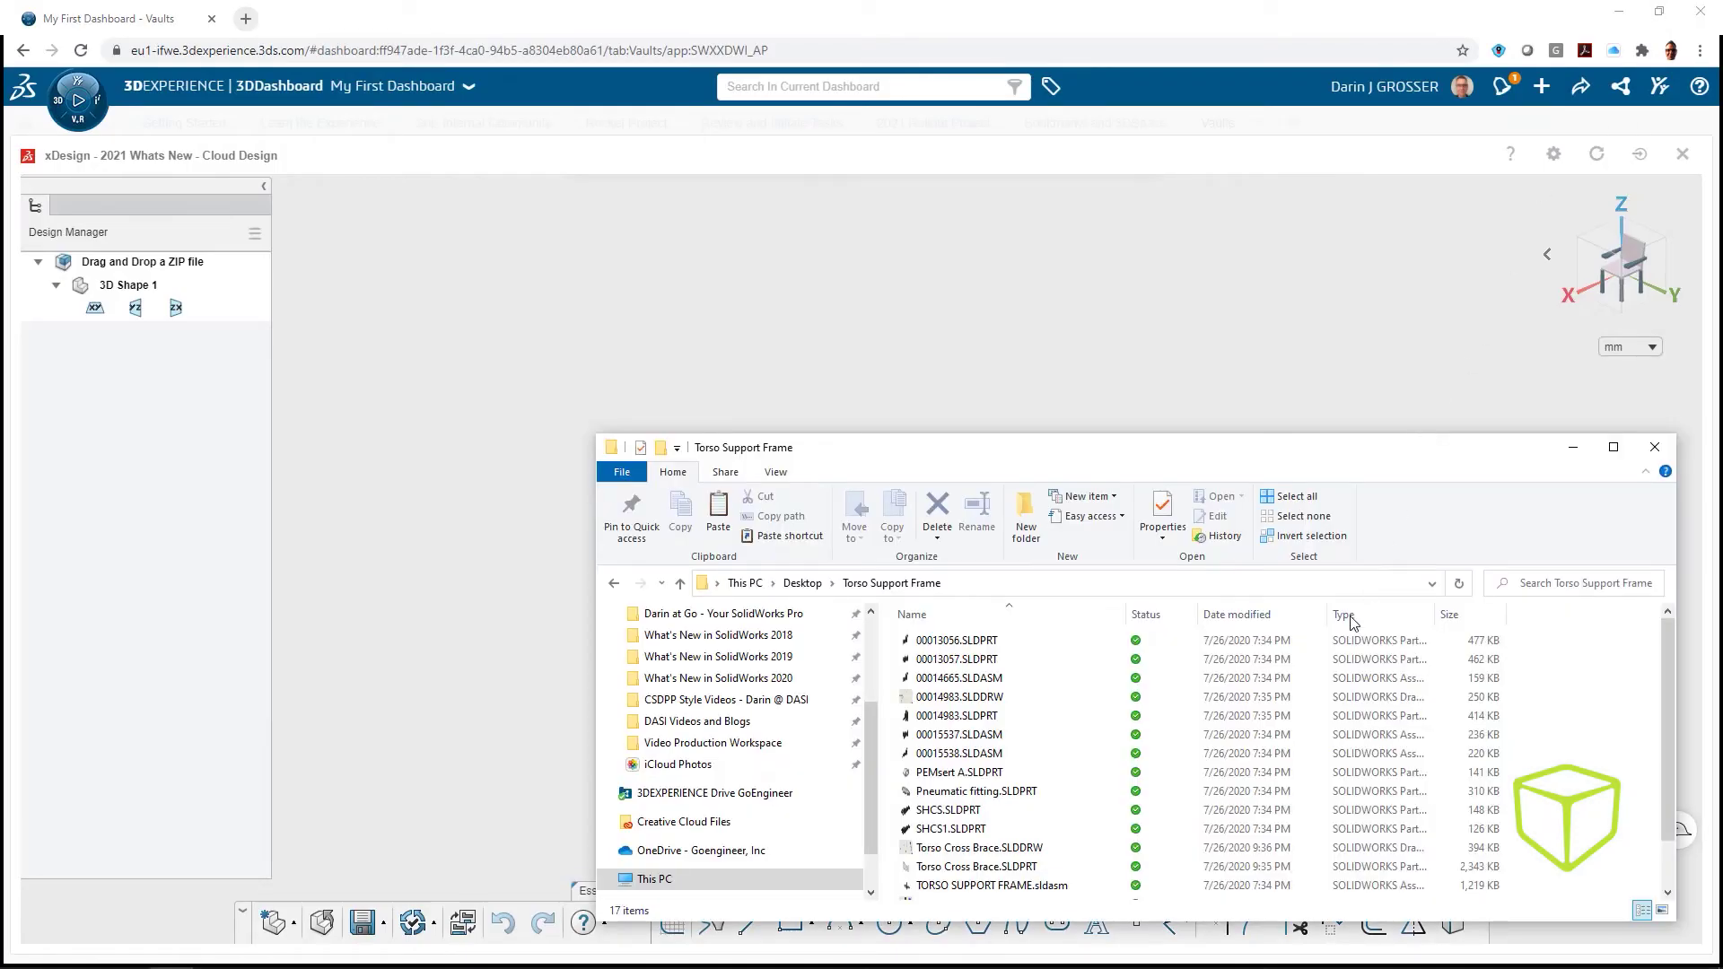
{"action": "scroll", "coordinate": [1088, 808], "scroll_direction": "down", "scroll_amount": 3}
{"action": "left_click_drag", "start_coordinate": [988, 889], "coordinate": [756, 332]}
{"action": "left_click", "coordinate": [878, 598]}
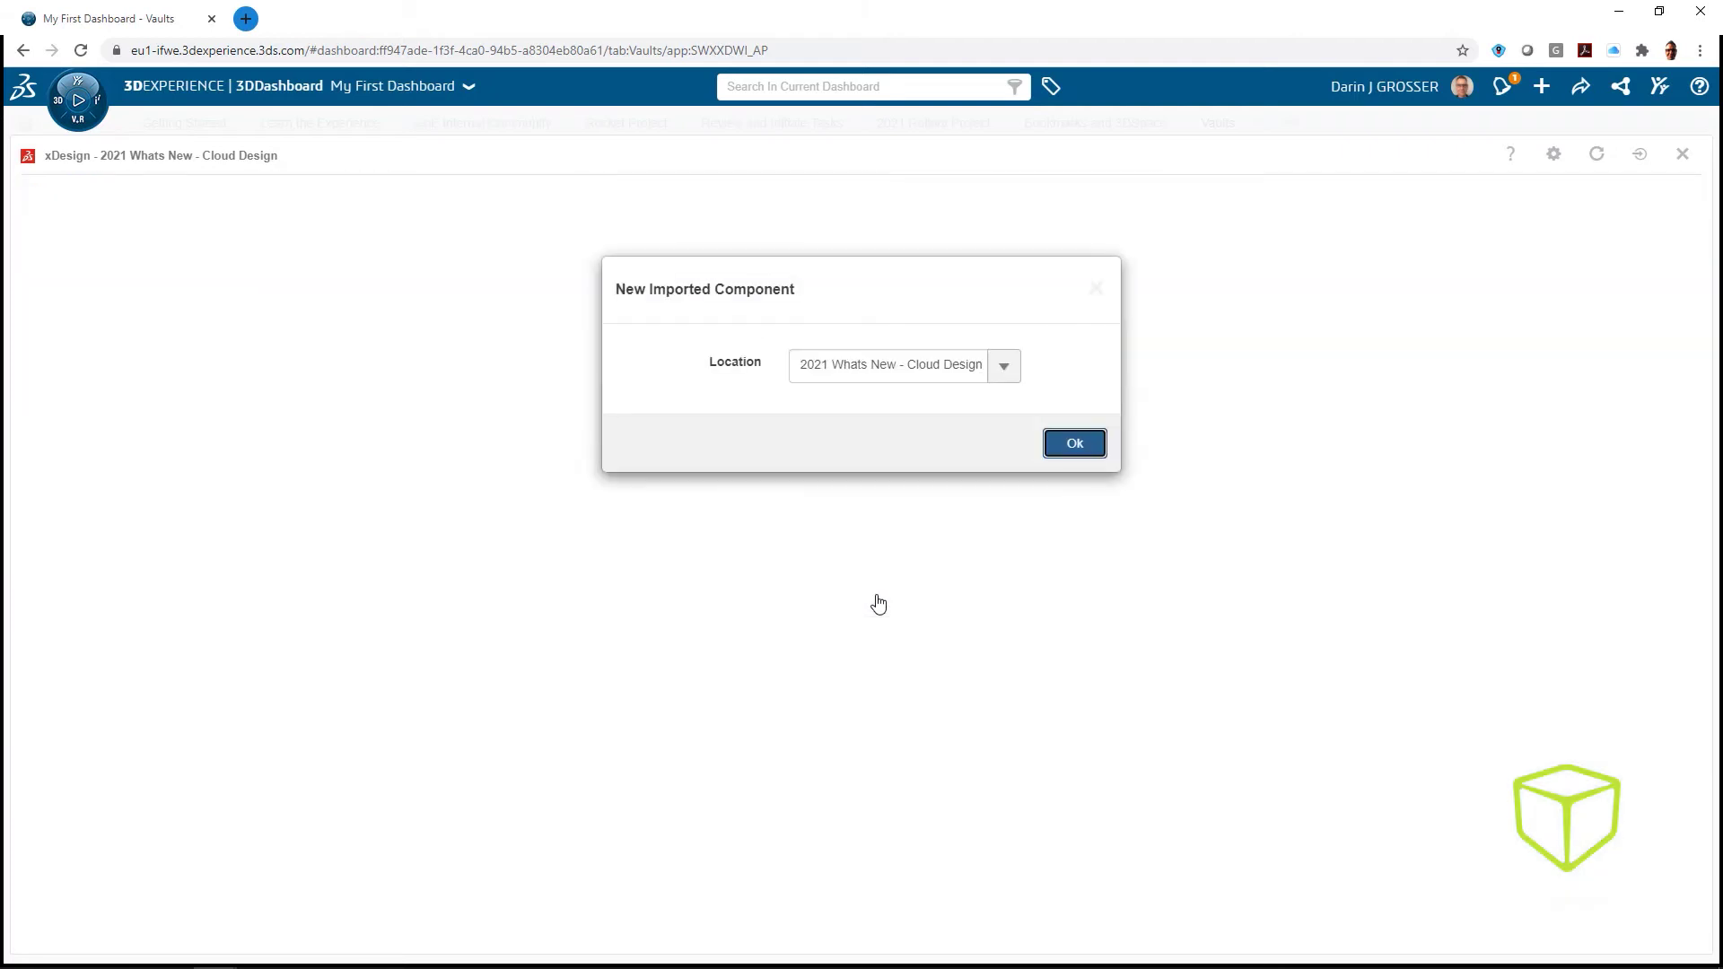
{"action": "left_click", "coordinate": [1075, 446]}
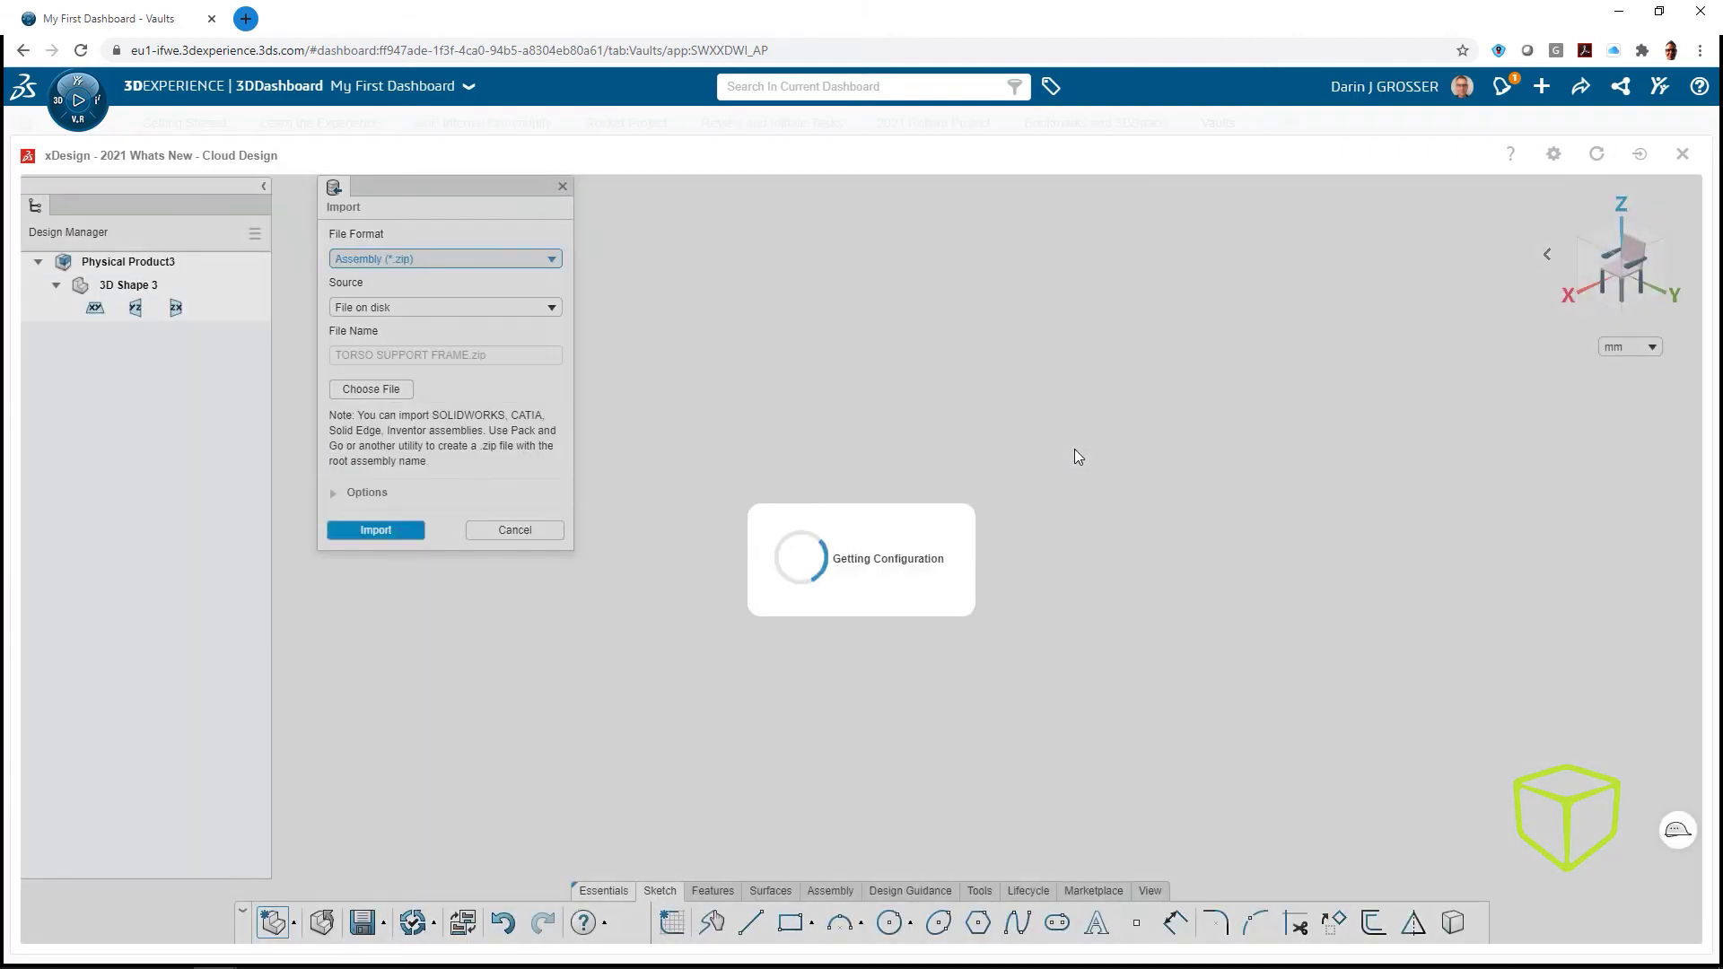
Import it as Assembly (*.zip) from file on disk and save the result
{"action": "left_click", "coordinate": [551, 260]}
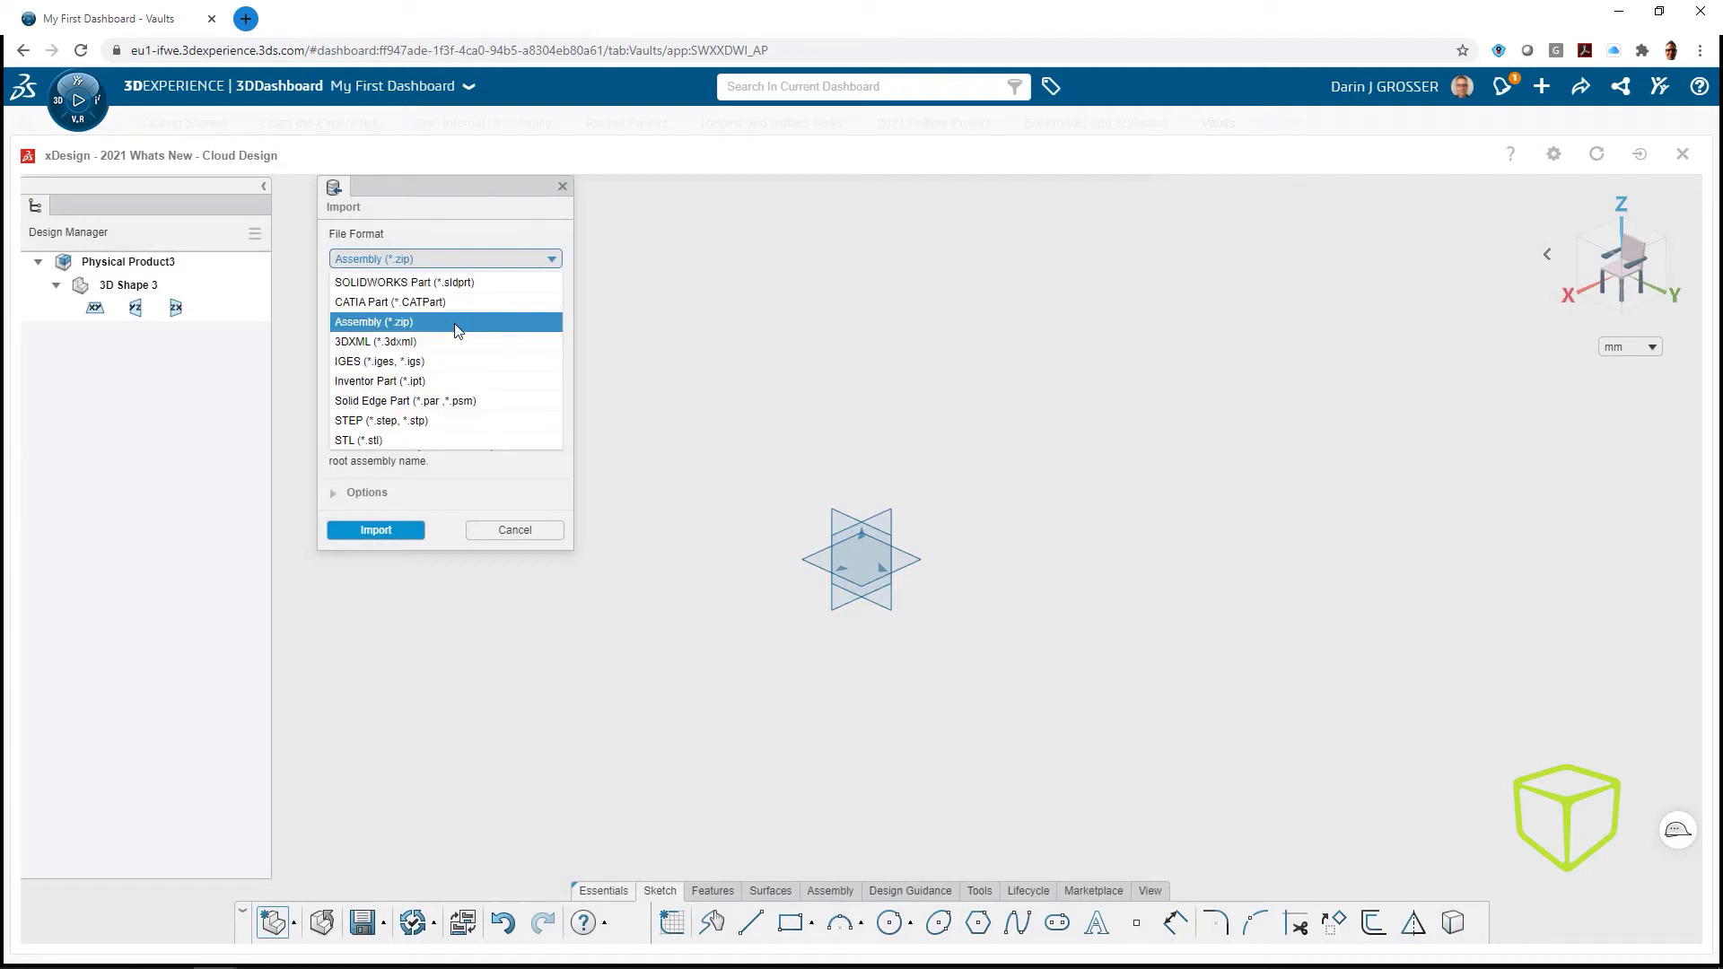
{"action": "left_click", "coordinate": [496, 473]}
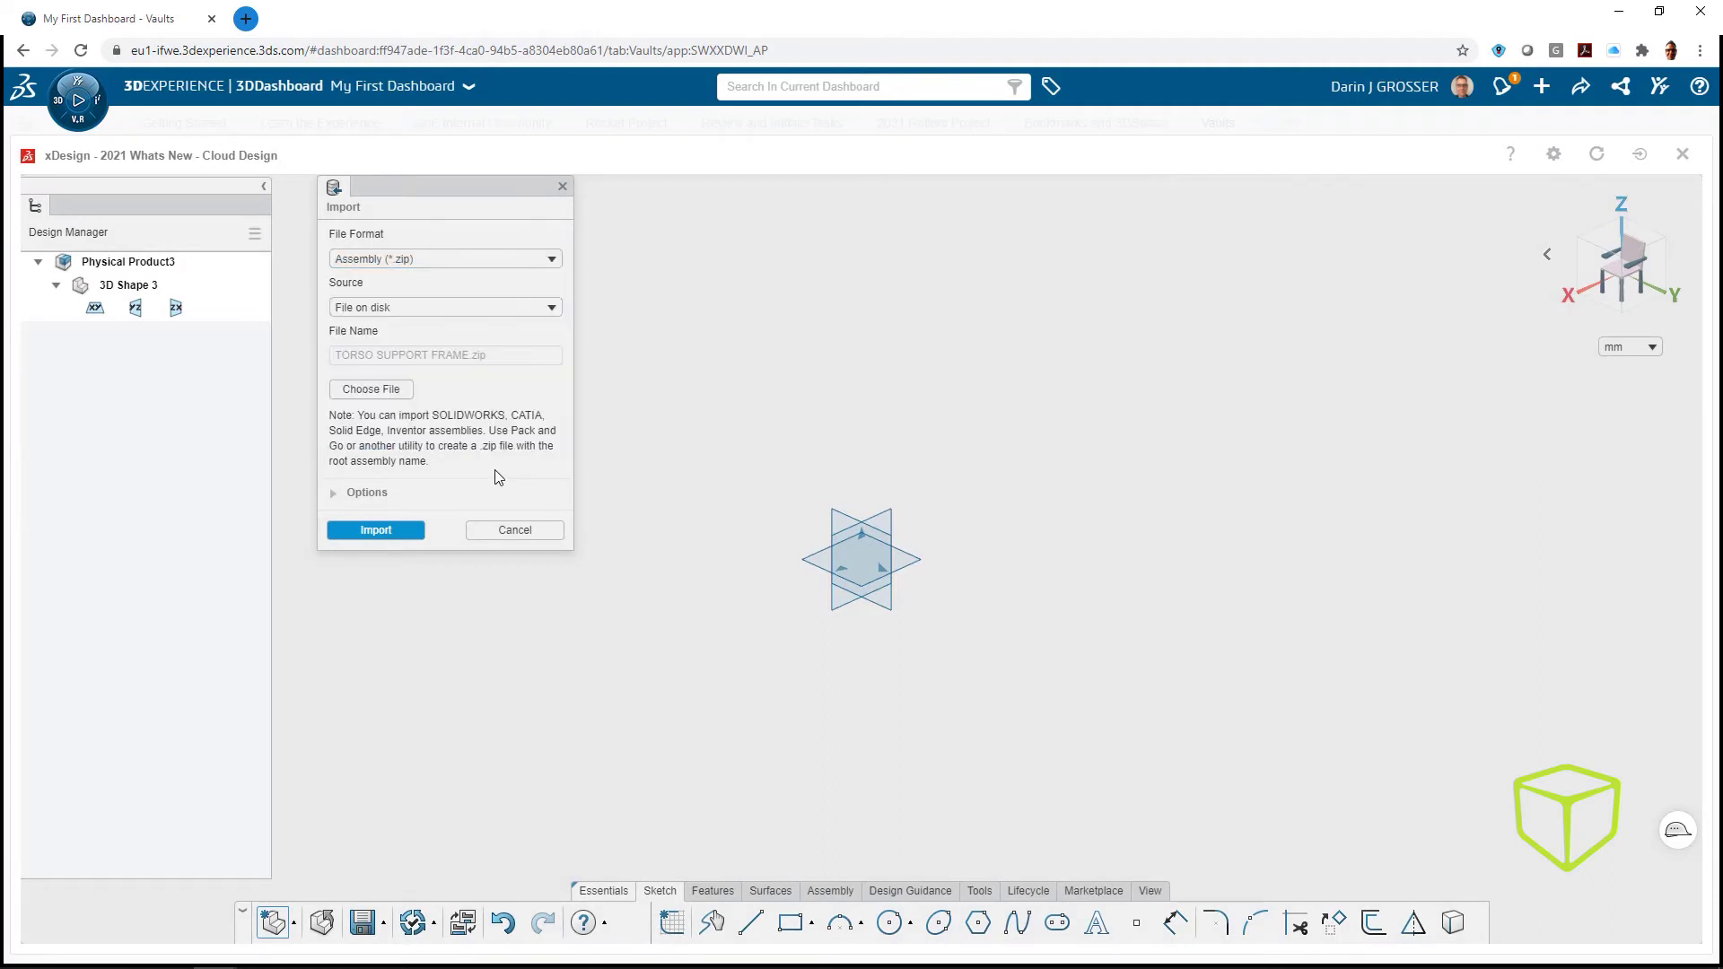
{"action": "left_click", "coordinate": [524, 309]}
{"action": "left_click", "coordinate": [525, 316]}
{"action": "left_click", "coordinate": [377, 532]}
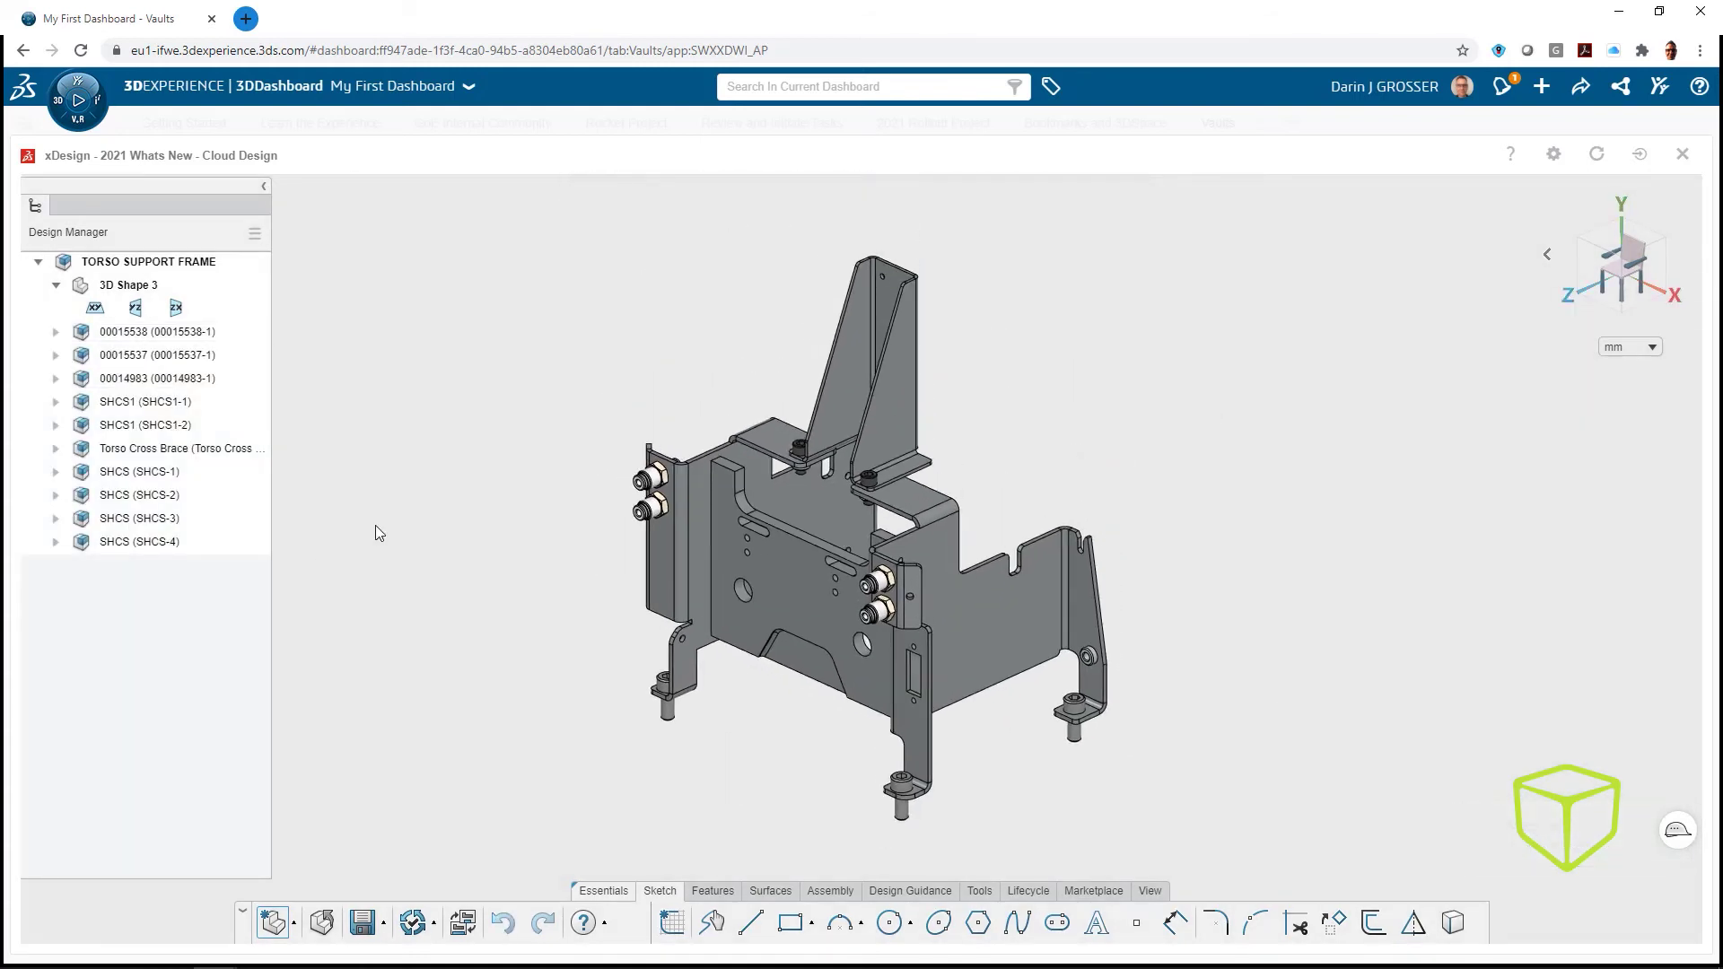
{"action": "left_click", "coordinate": [365, 929]}
Close xDesign to return to the 3DSpace vault listing the imported TORSO SUPPORT FRAME
{"action": "left_click", "coordinate": [1691, 160]}
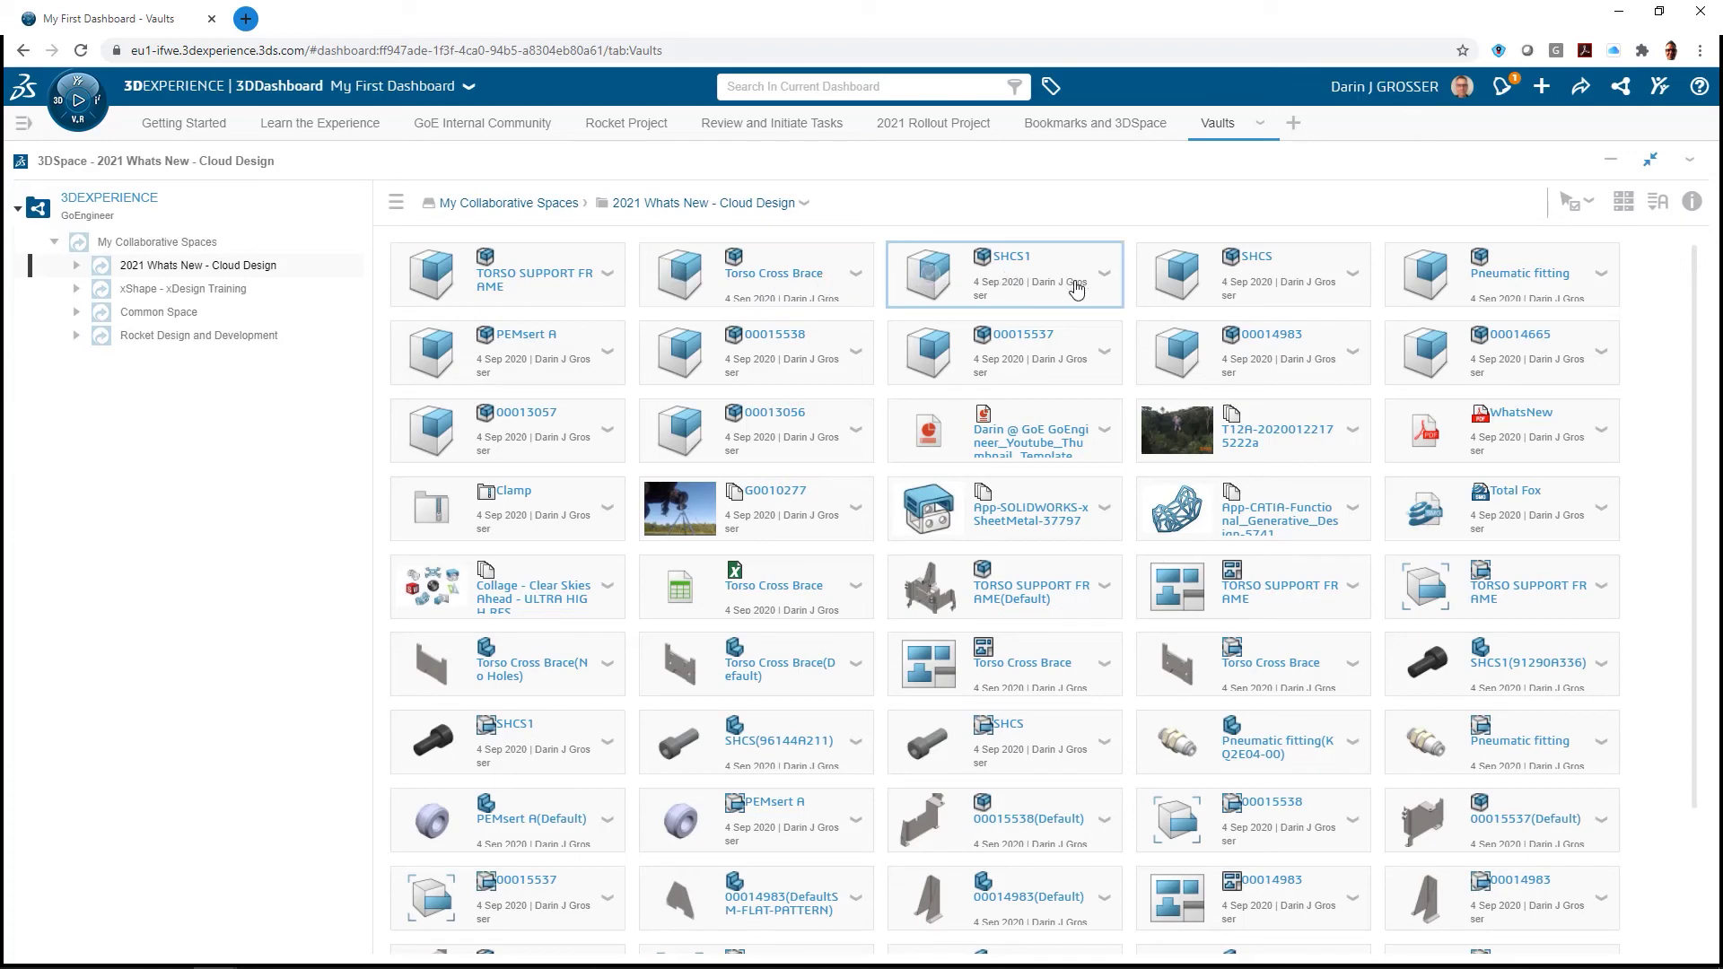
{"action": "mouse_move", "coordinate": [1481, 292]}
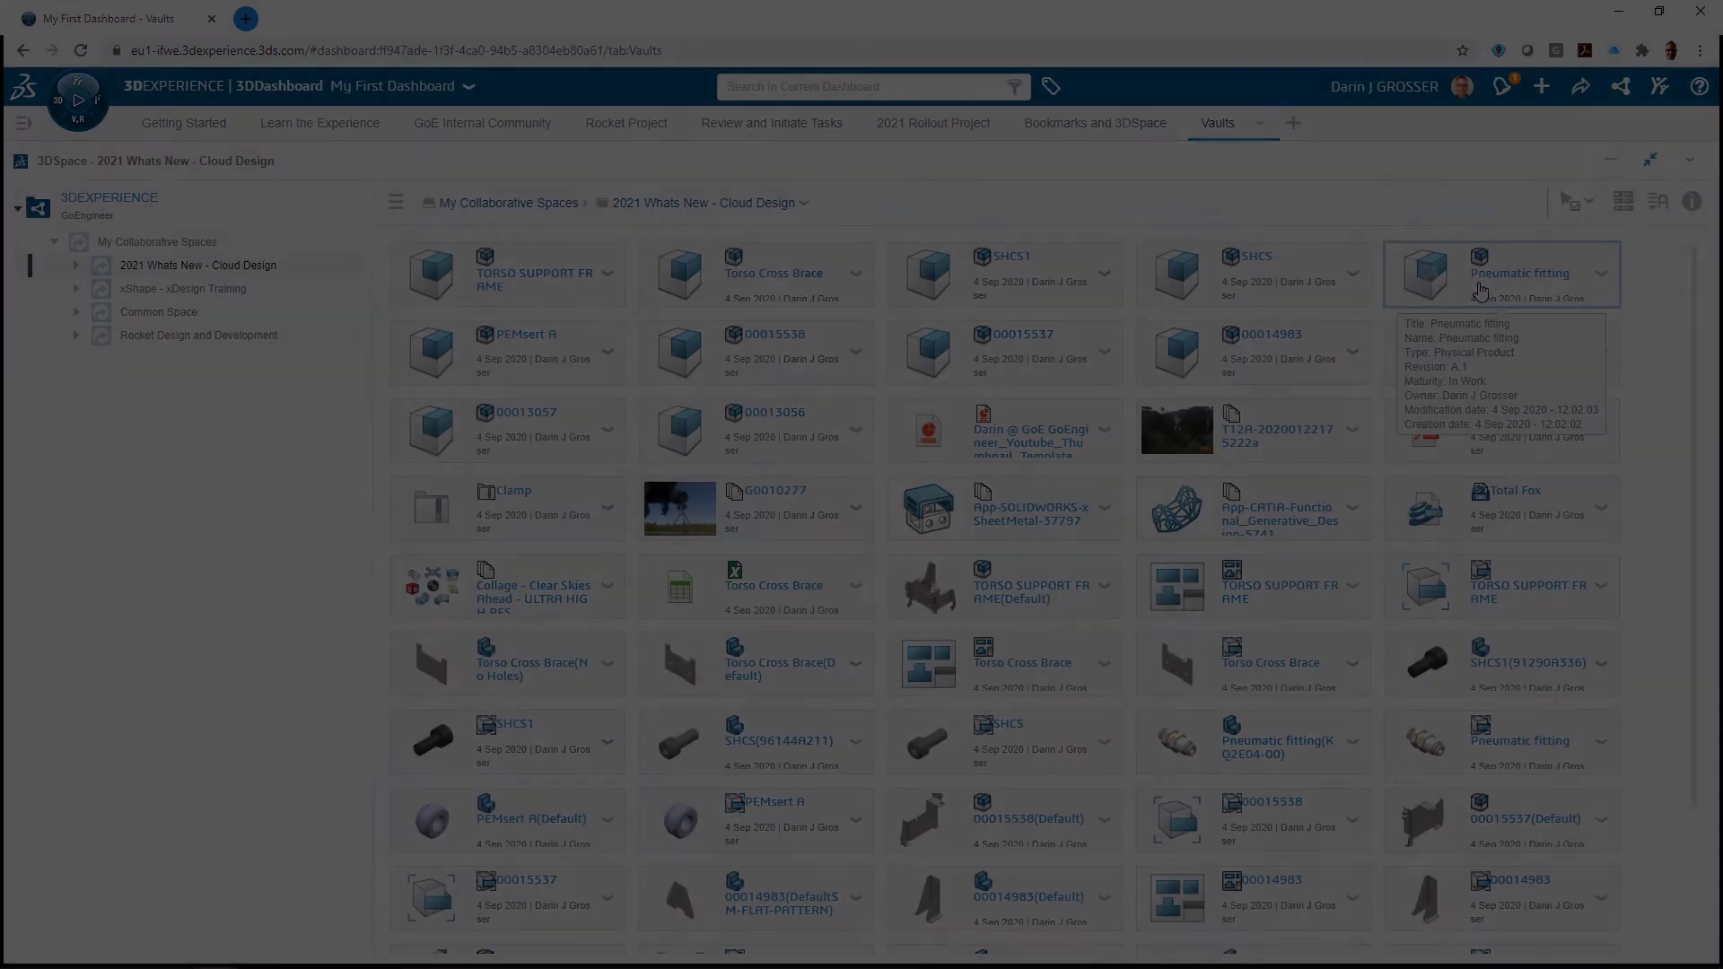